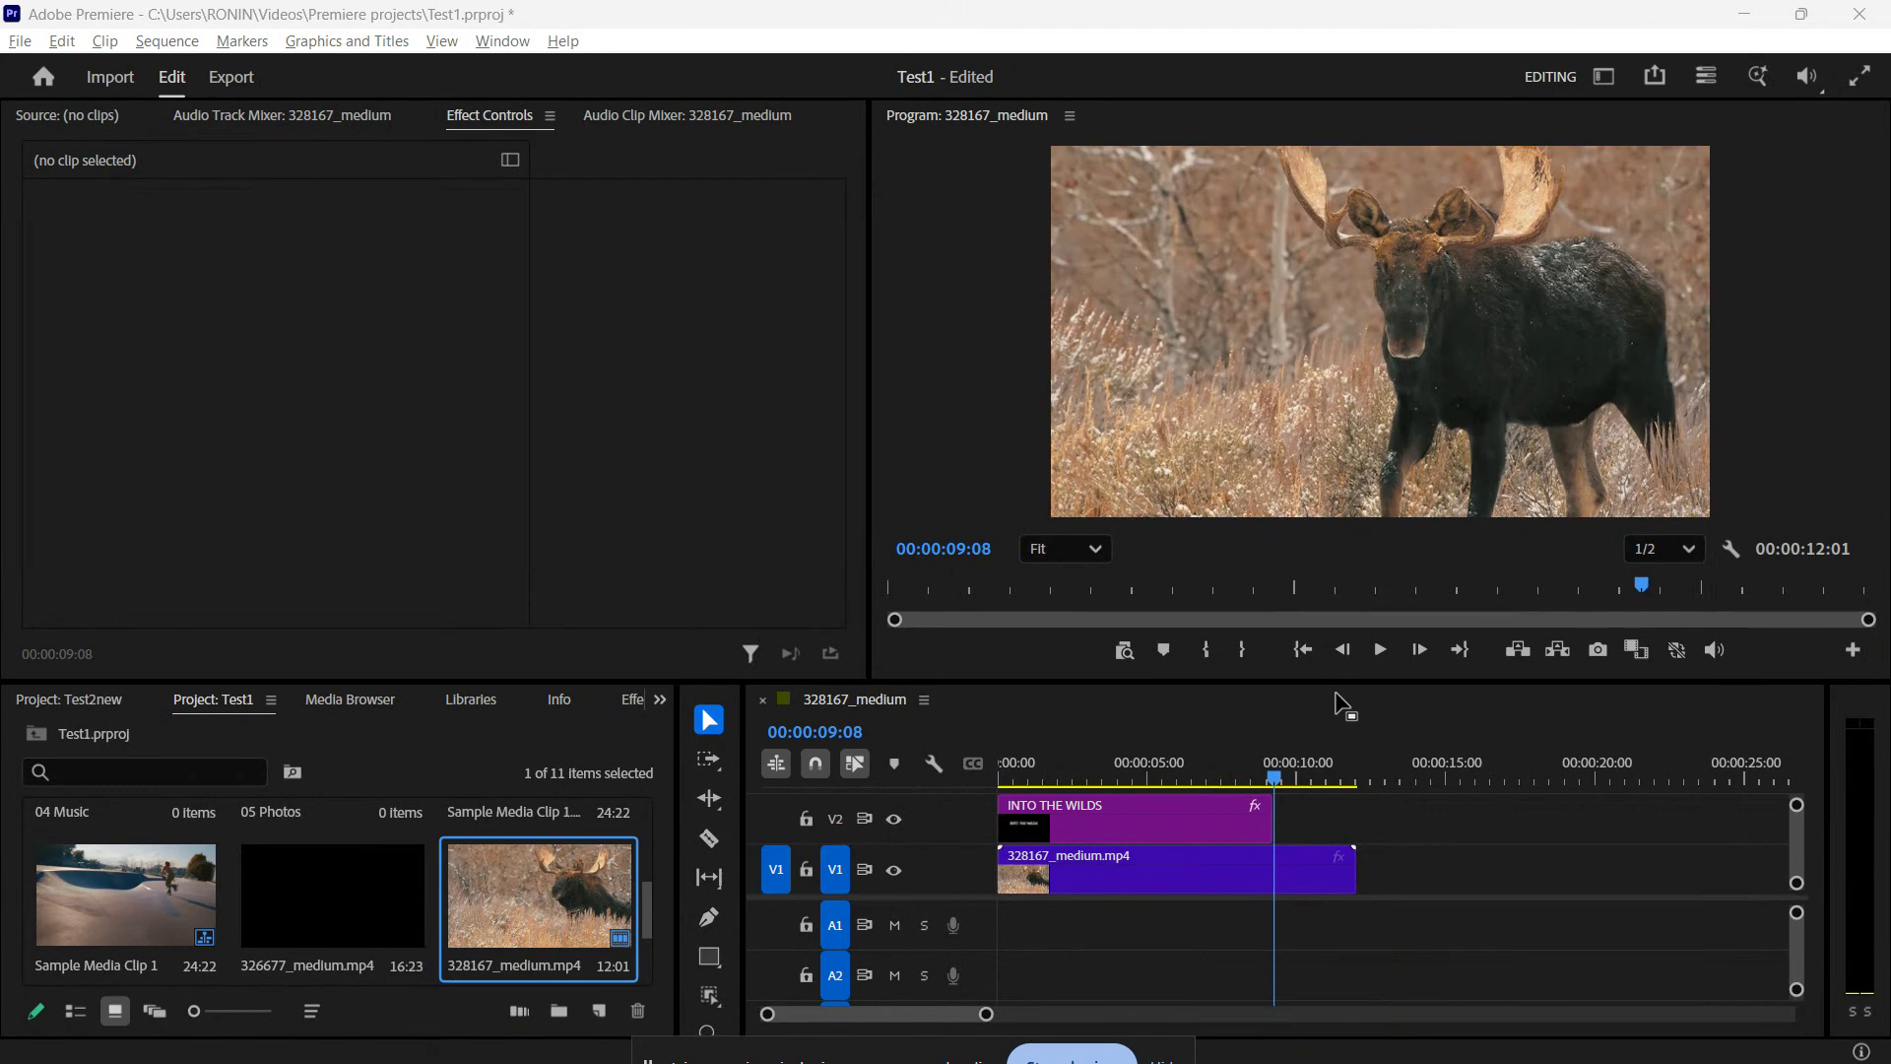
Select the 328167_medium.mp4 clip on track V1 and show its Motion properties
click(615, 700)
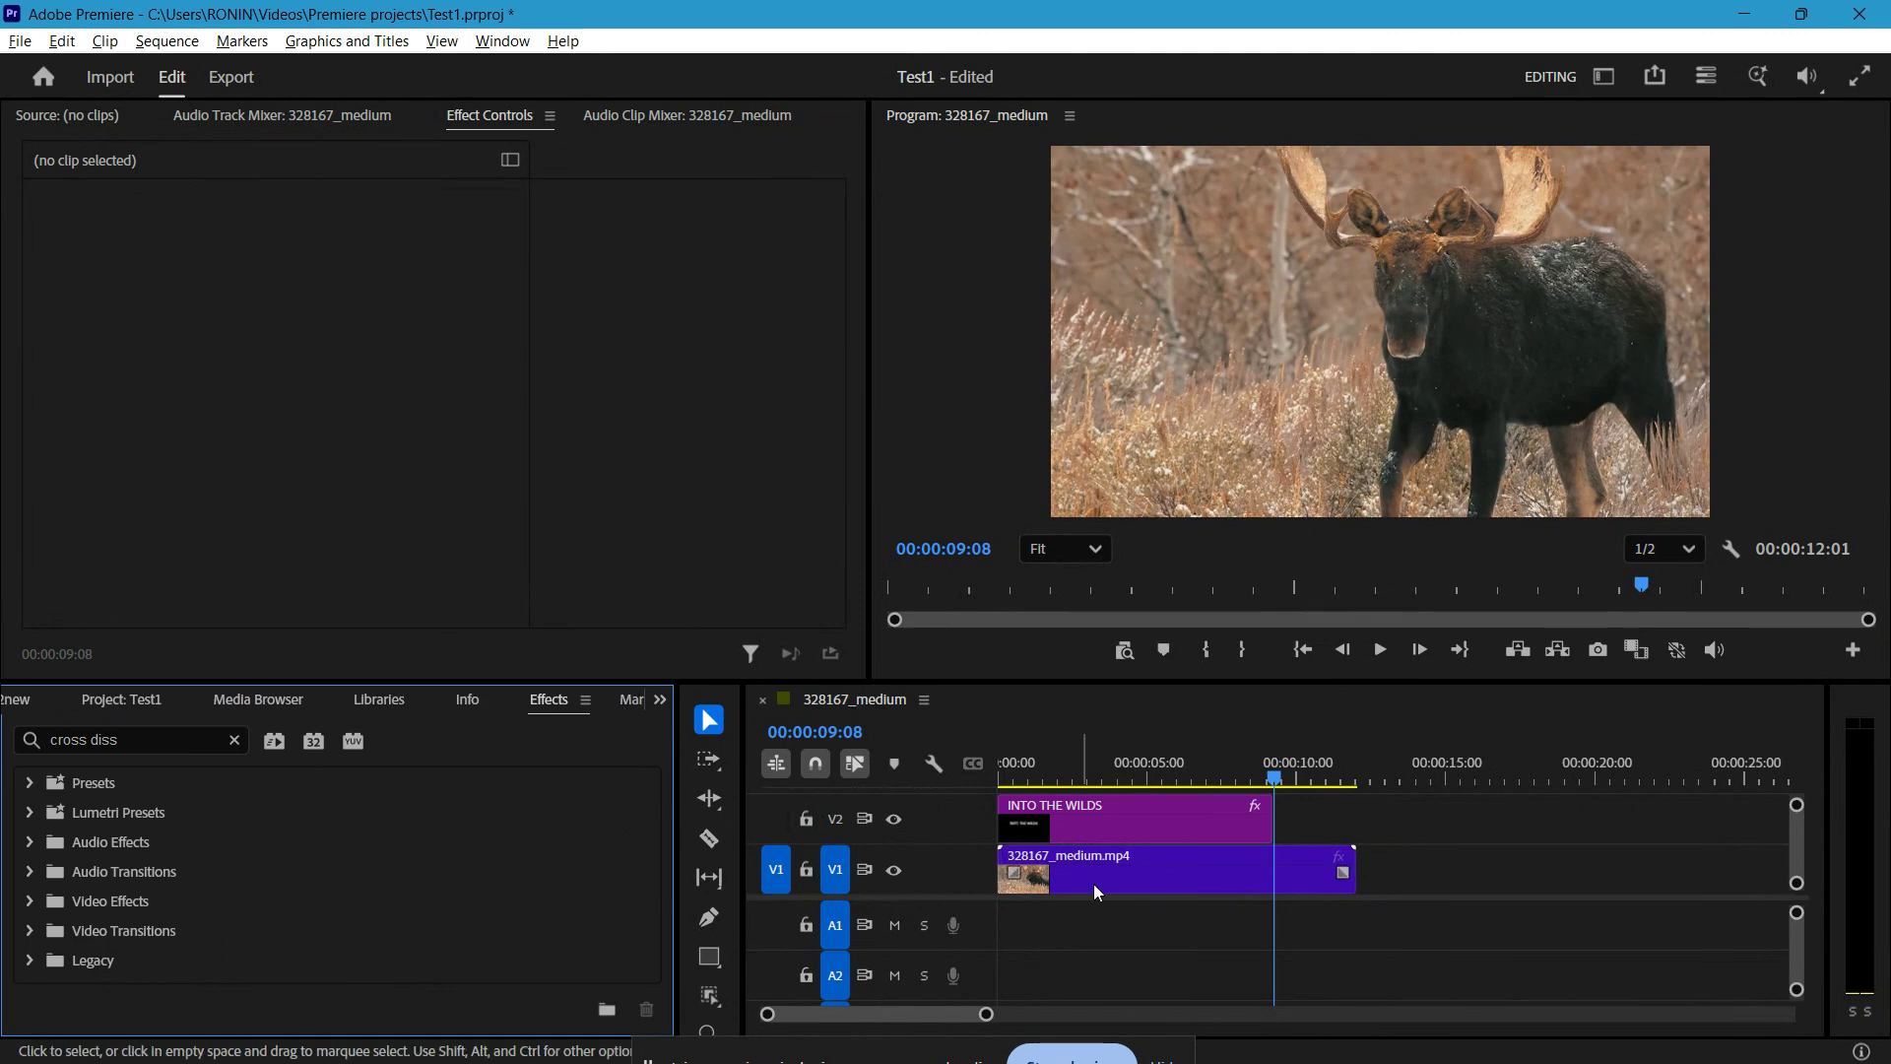
click(1192, 877)
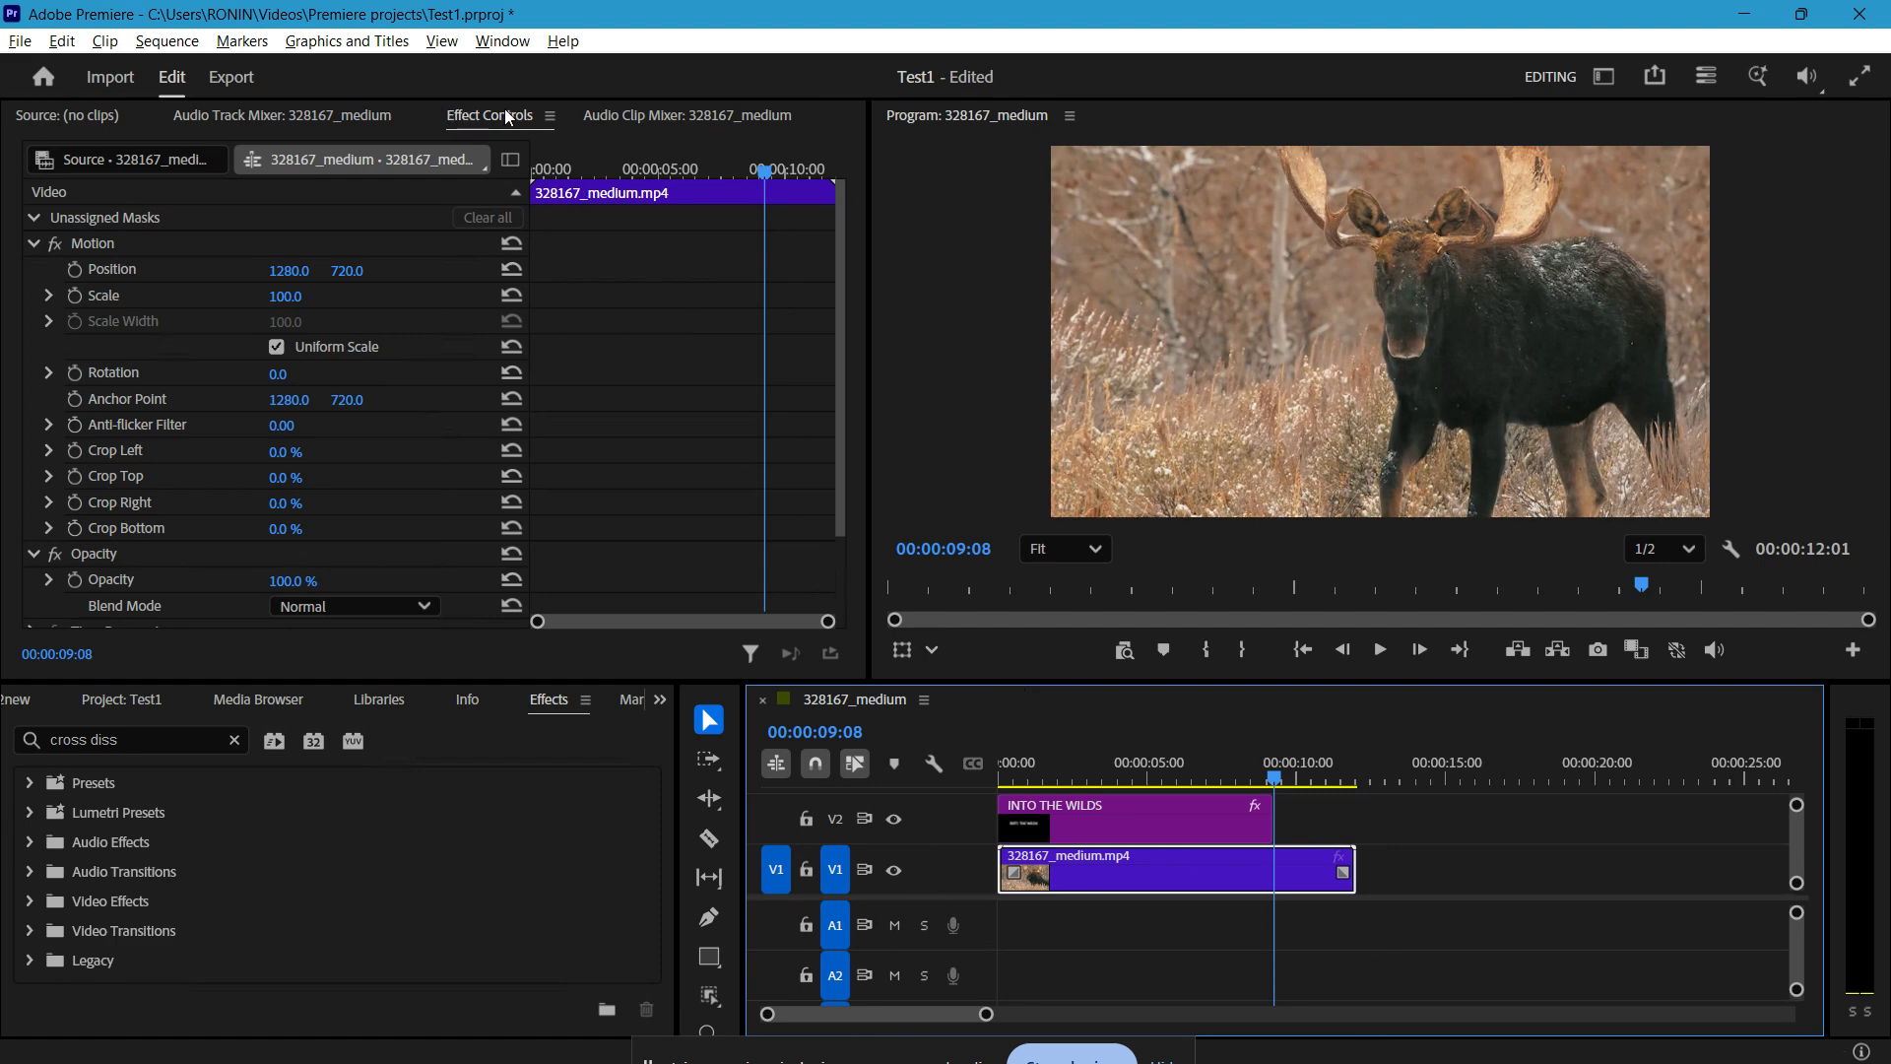
click(503, 41)
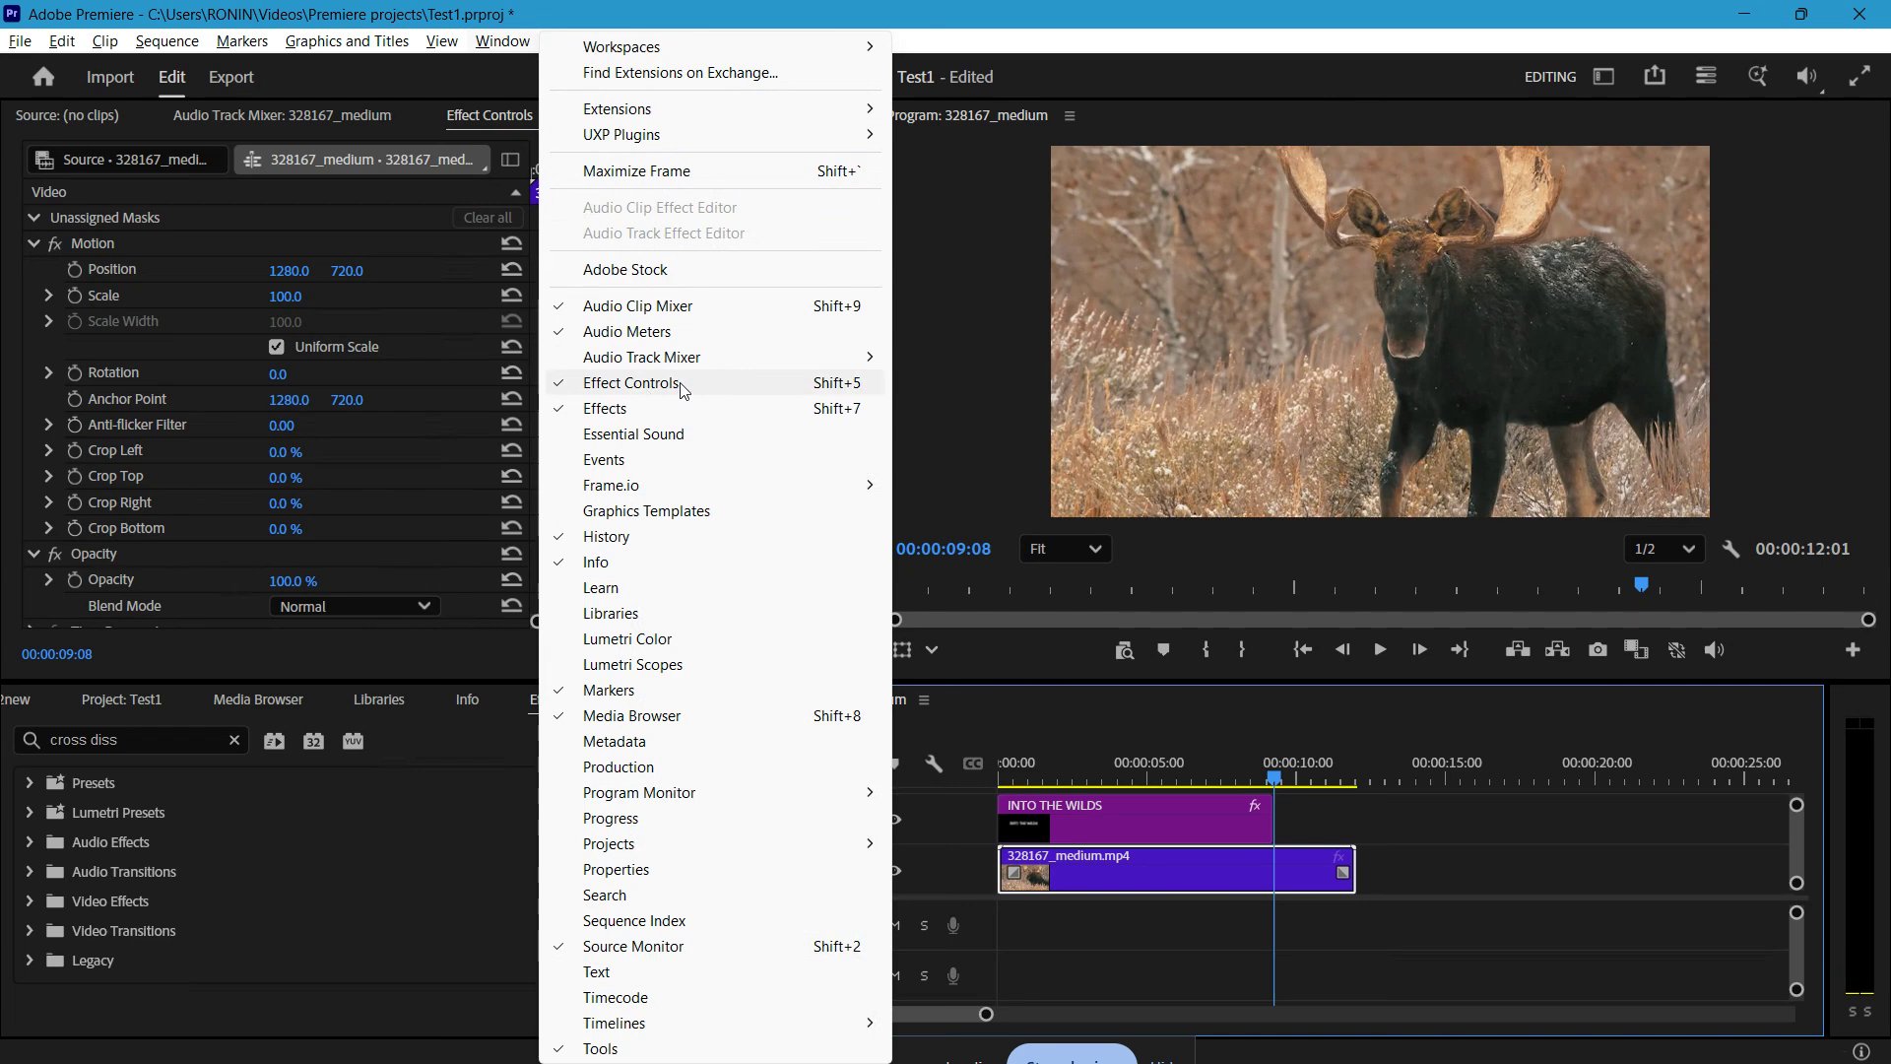
click(414, 89)
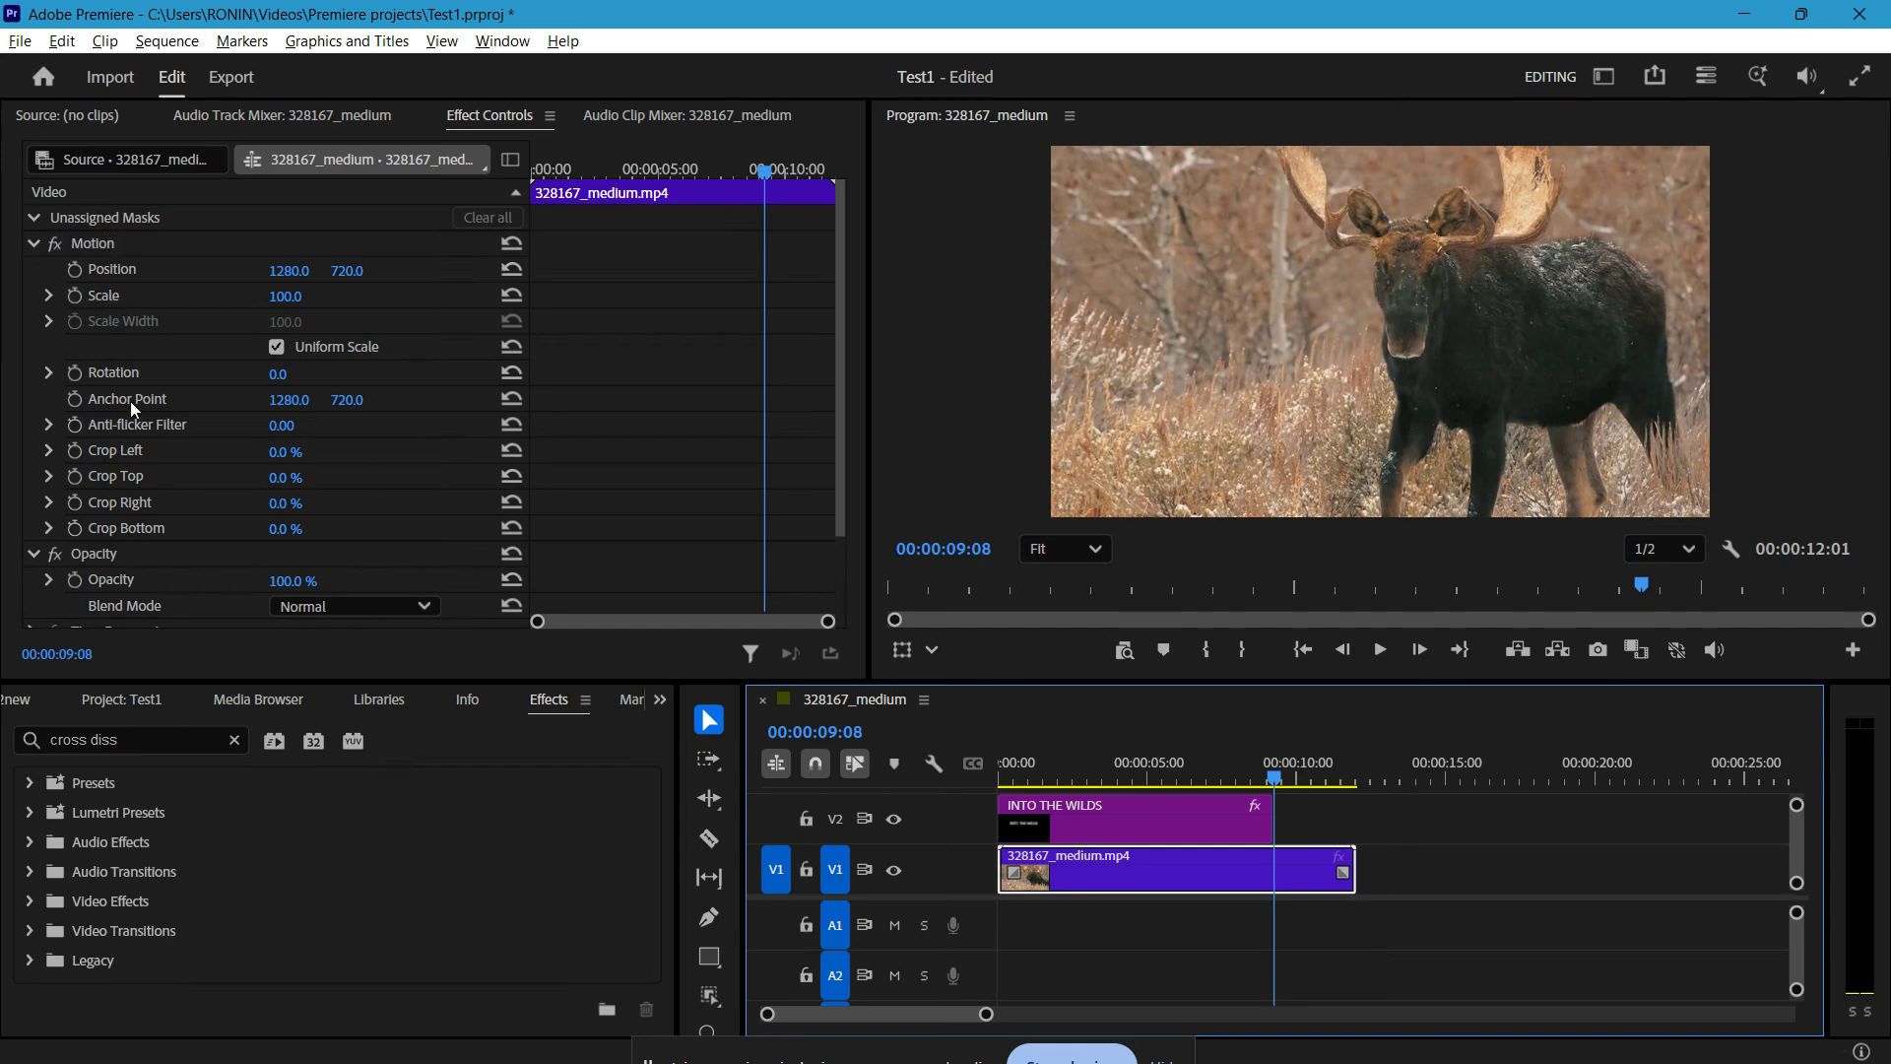
scroll(134, 404, down, 3)
scroll(163, 492, up, 3)
click(77, 296)
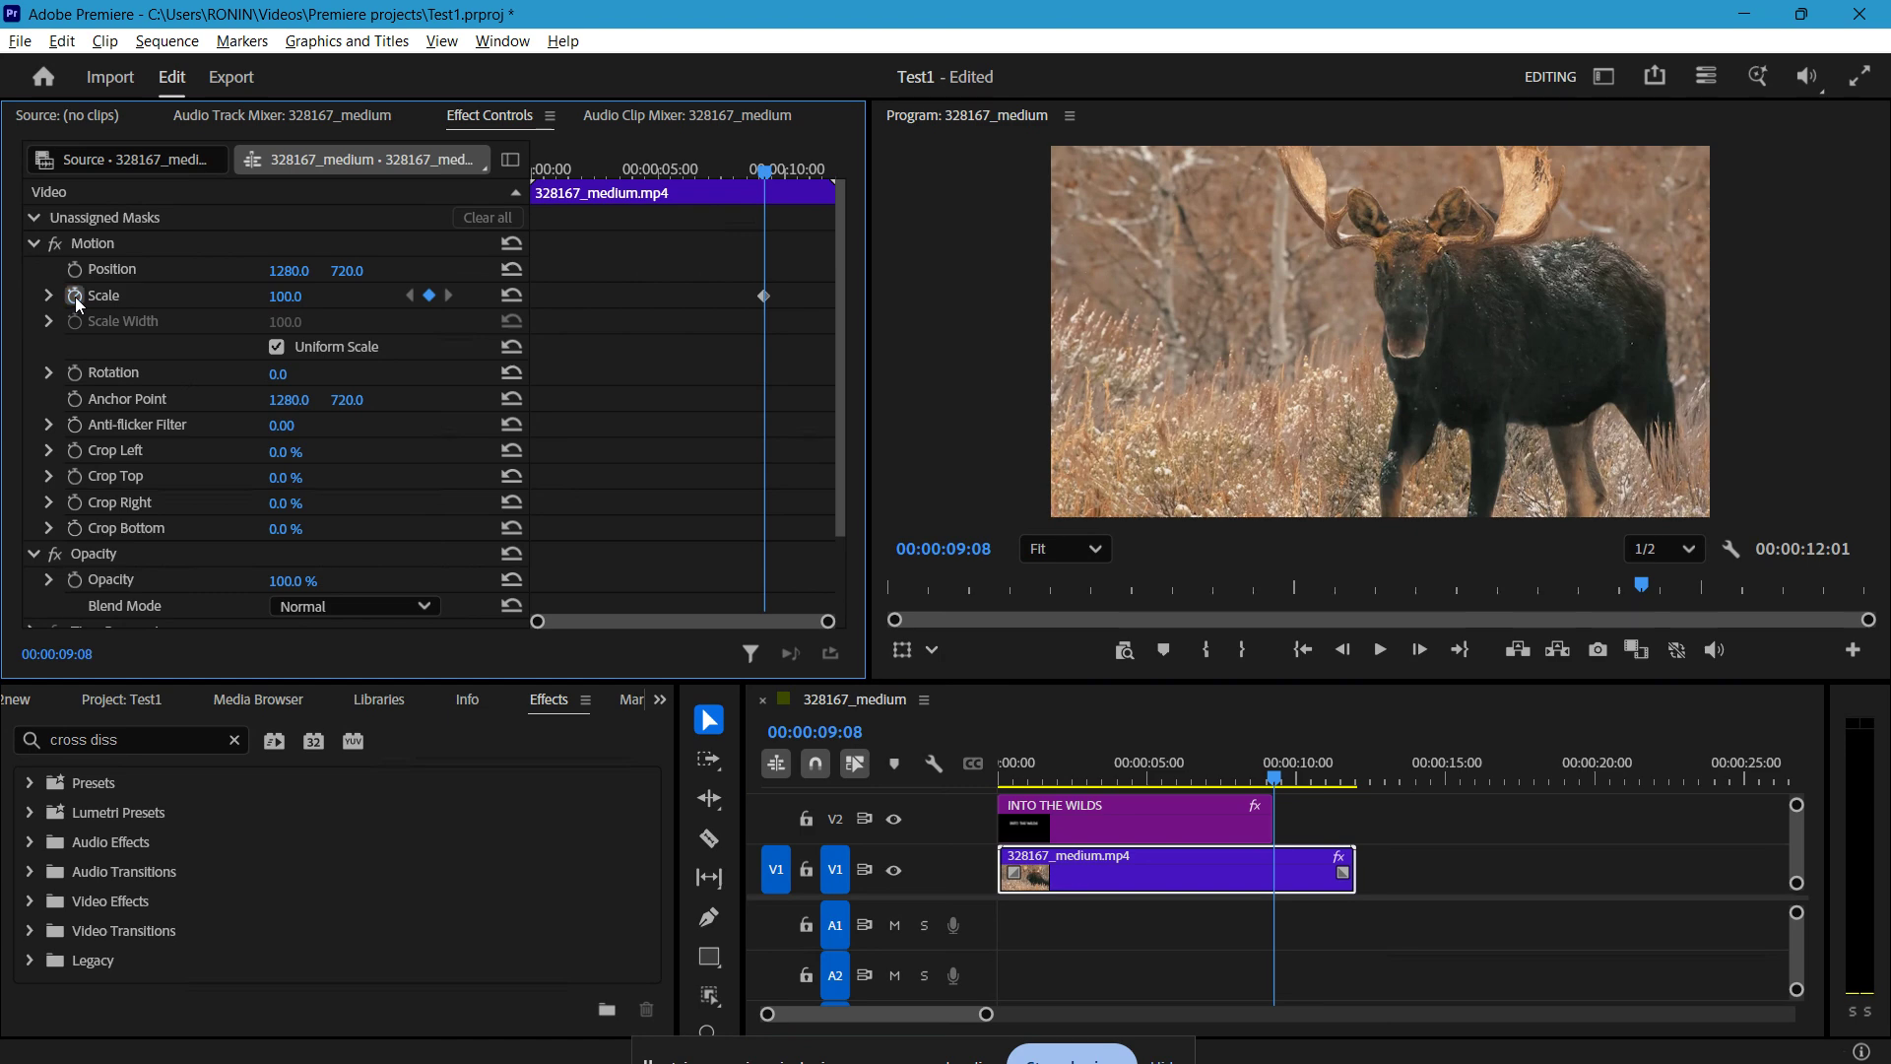
click(75, 296)
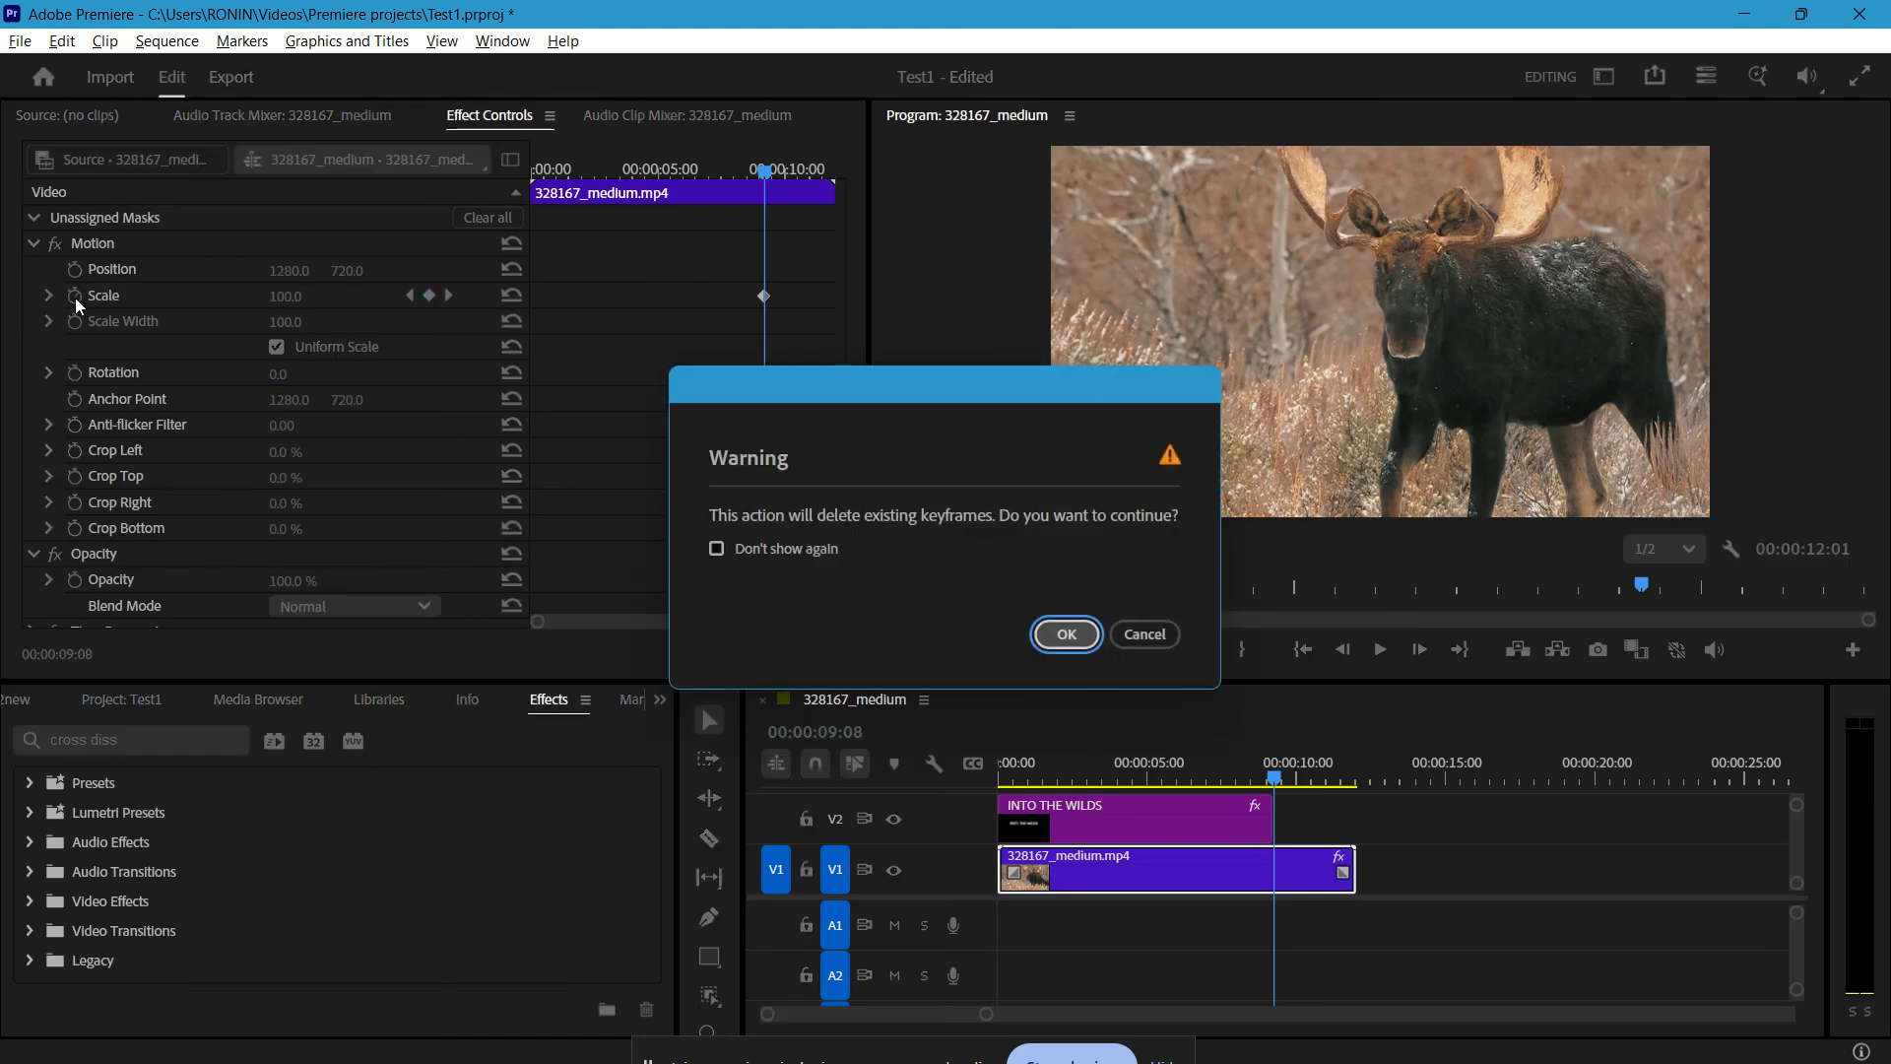
click(1064, 633)
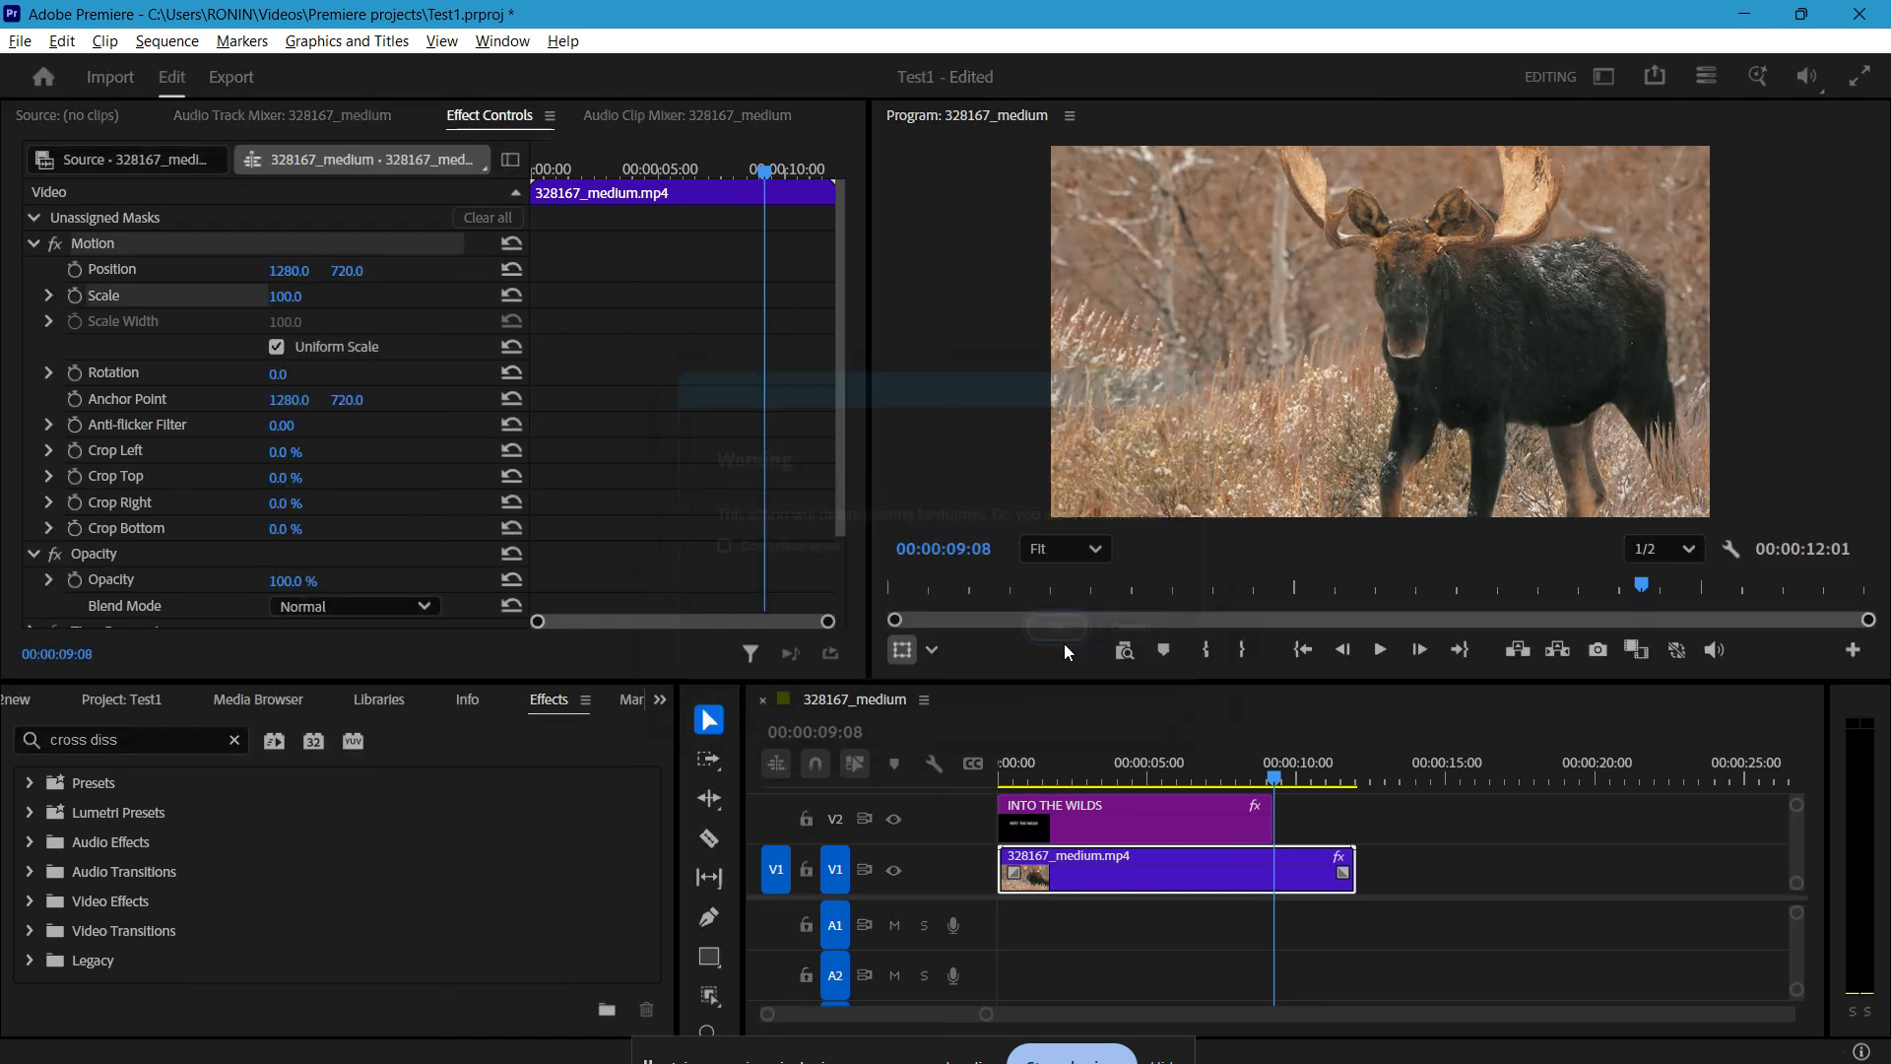
Enable Scale keyframing for the clip at 00:00:00:00 and set Scale to 202 at 00:00:07:21
drag(1209, 781, 997, 783)
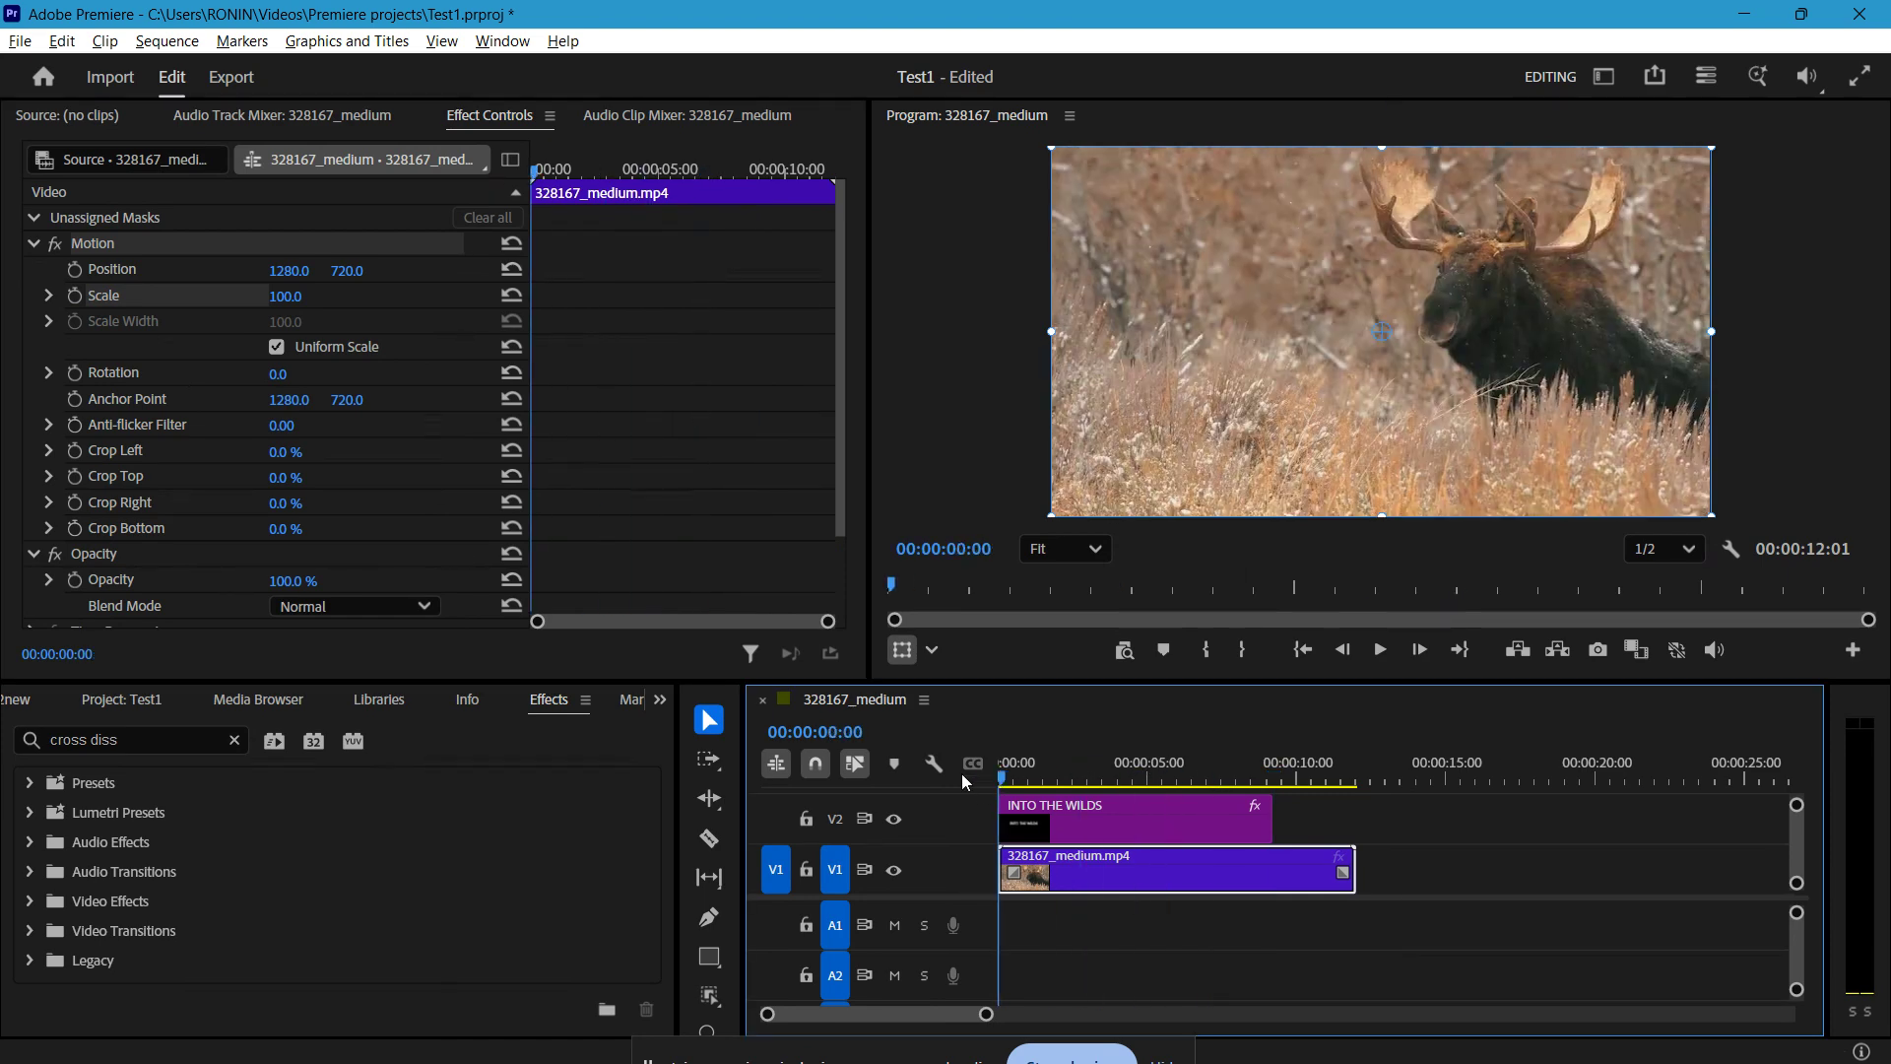
click(77, 298)
click(76, 298)
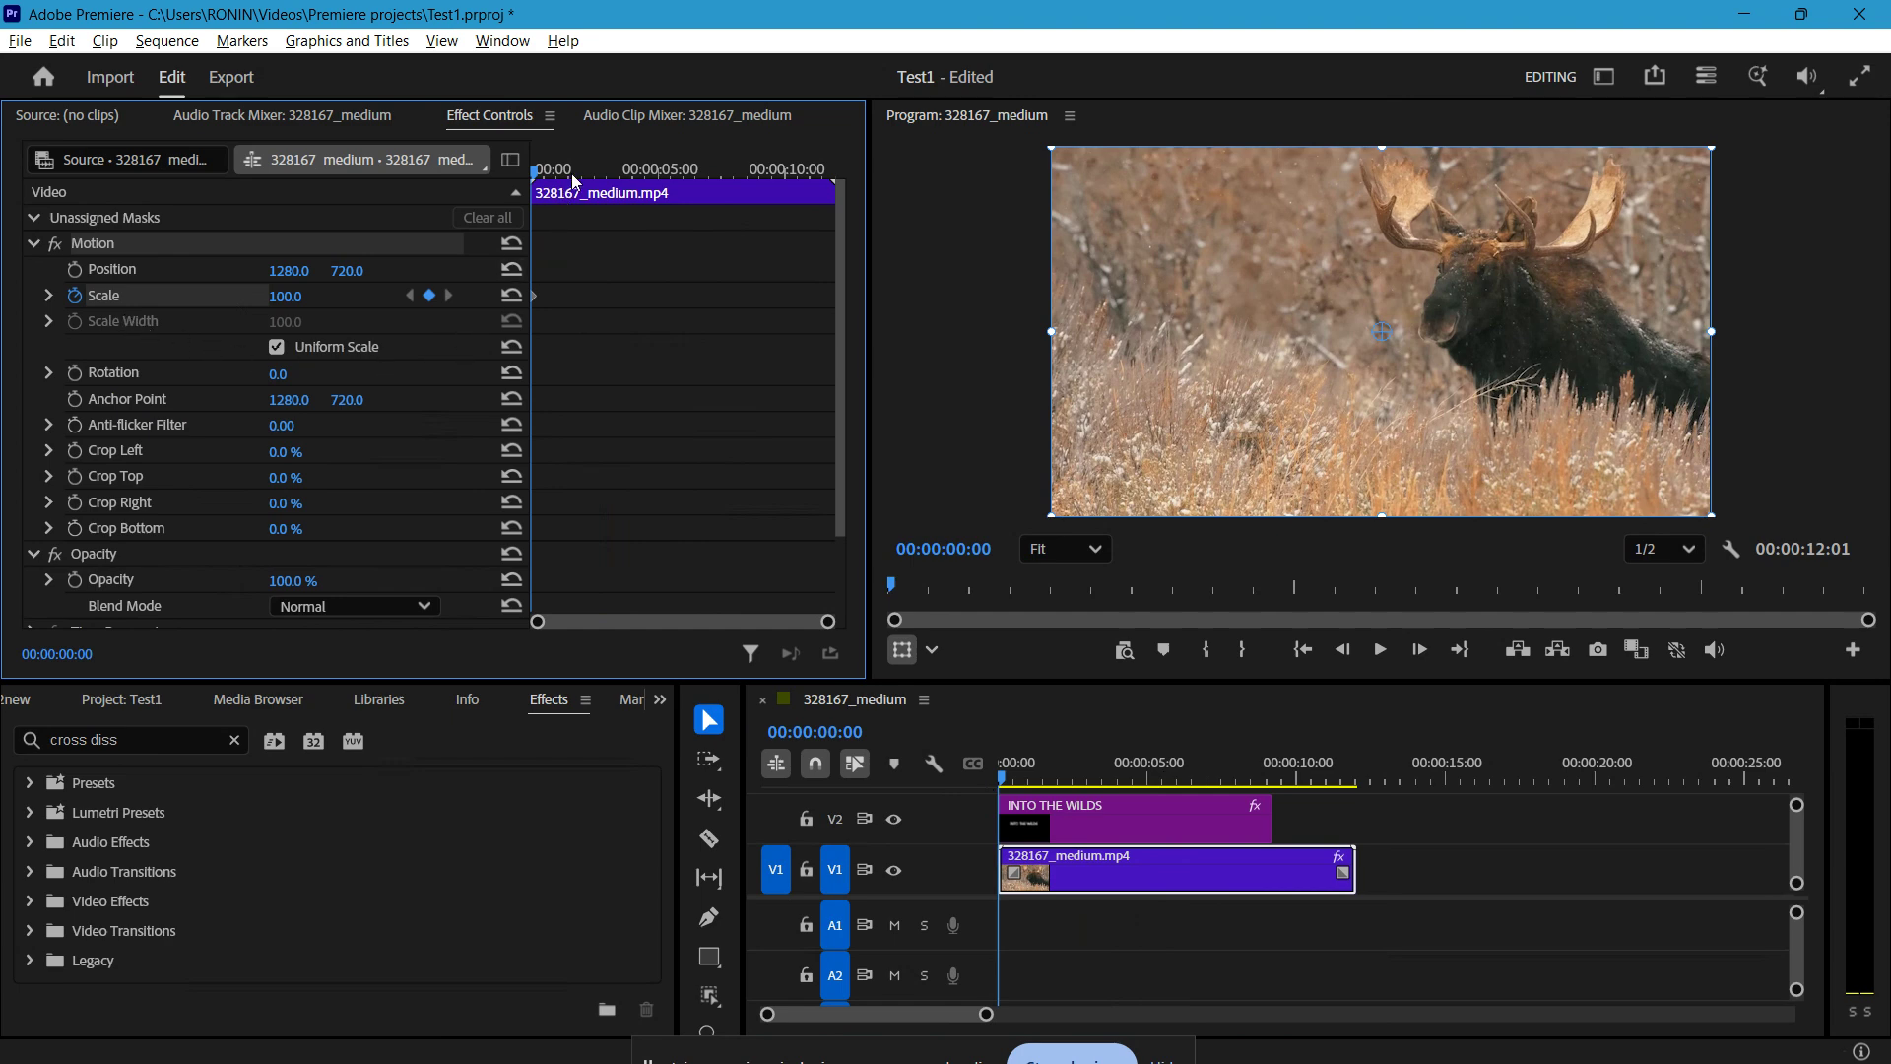
drag(568, 189, 731, 209)
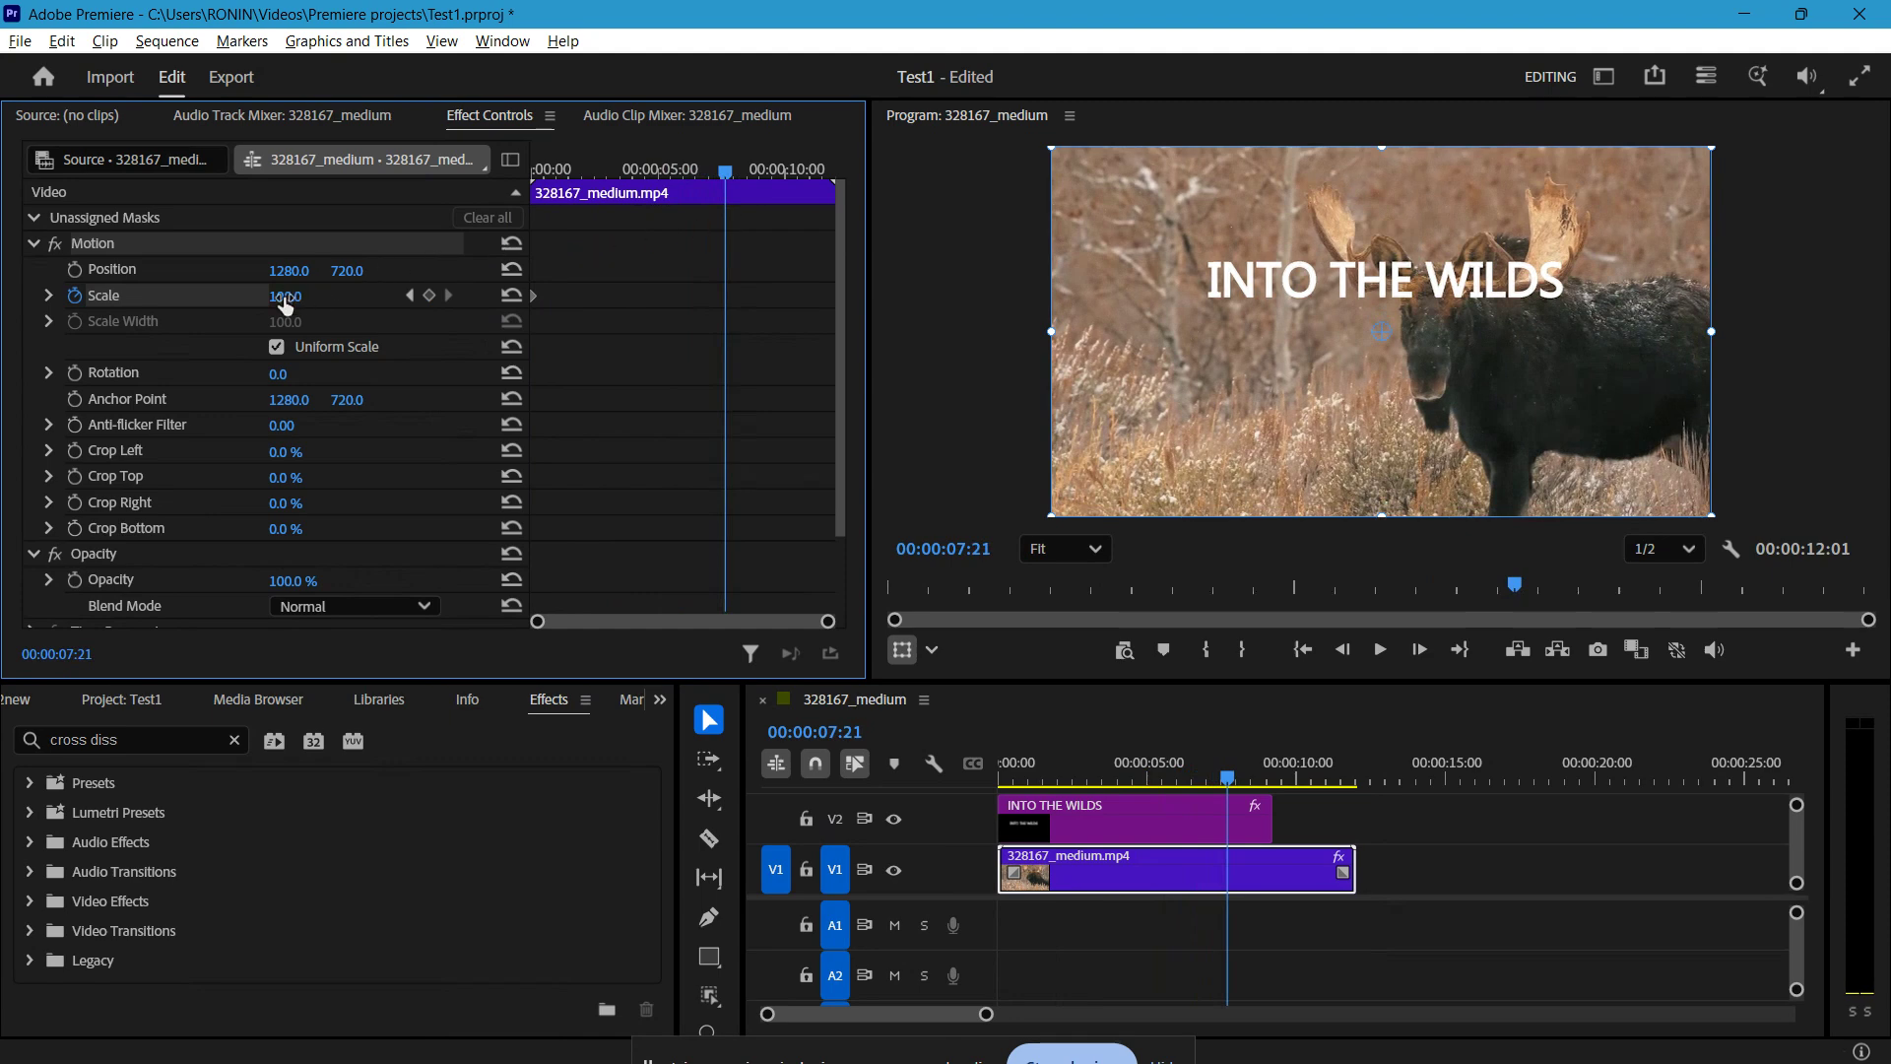
drag(284, 304, 385, 305)
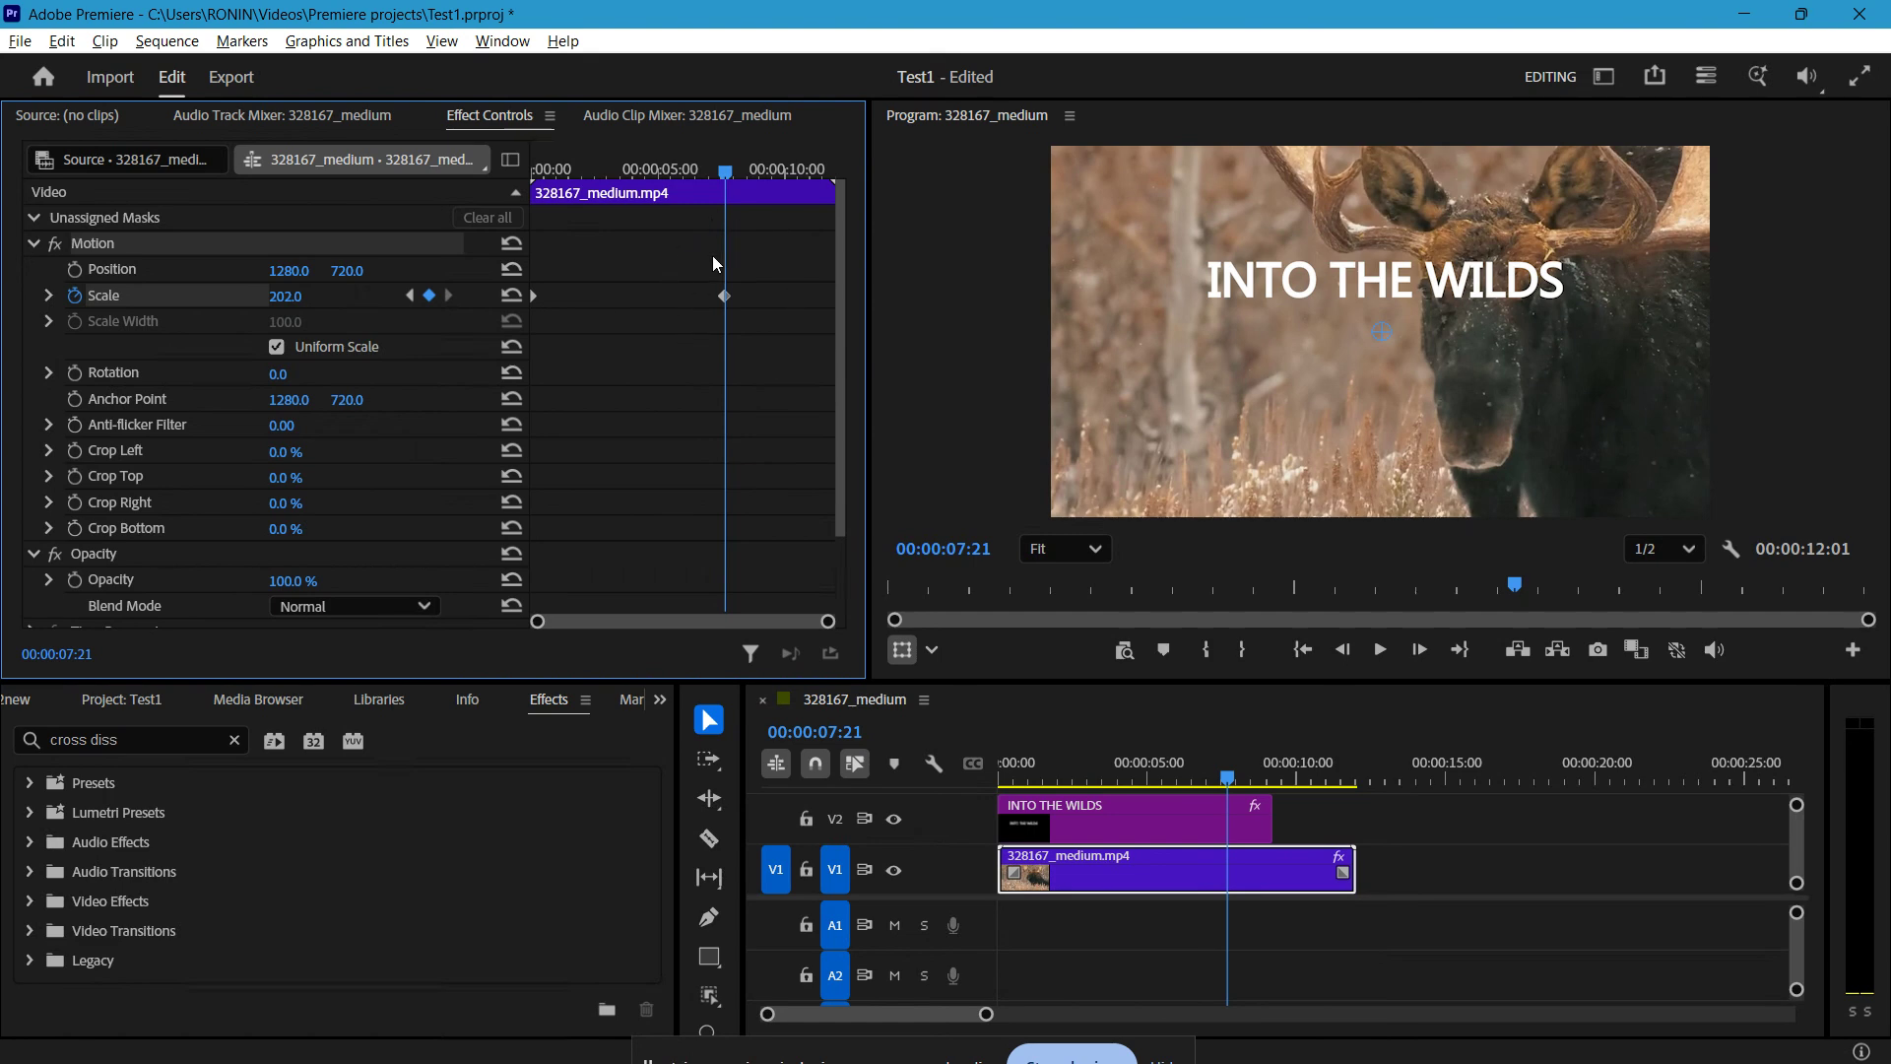
Add a closing Scale keyframe of 100 at 00:00:12:00, the end of the clip
drag(730, 174, 848, 245)
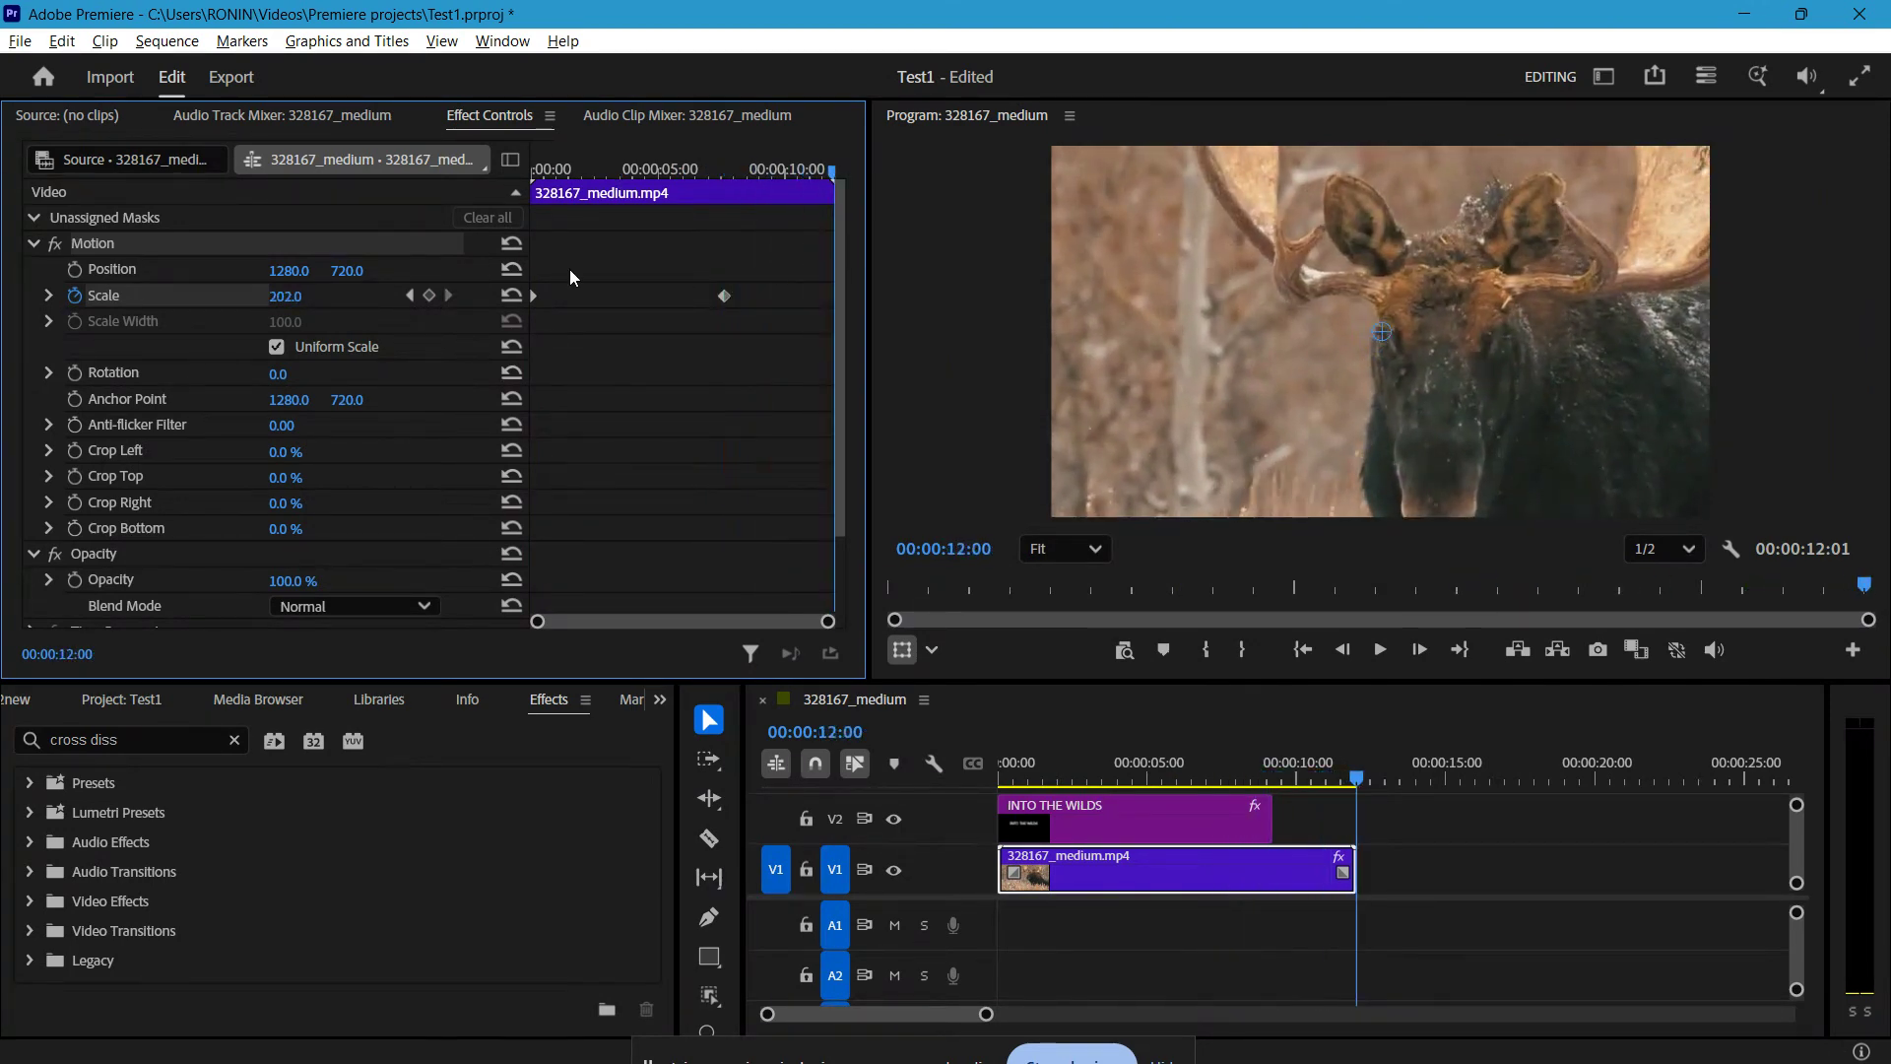
key(Home)
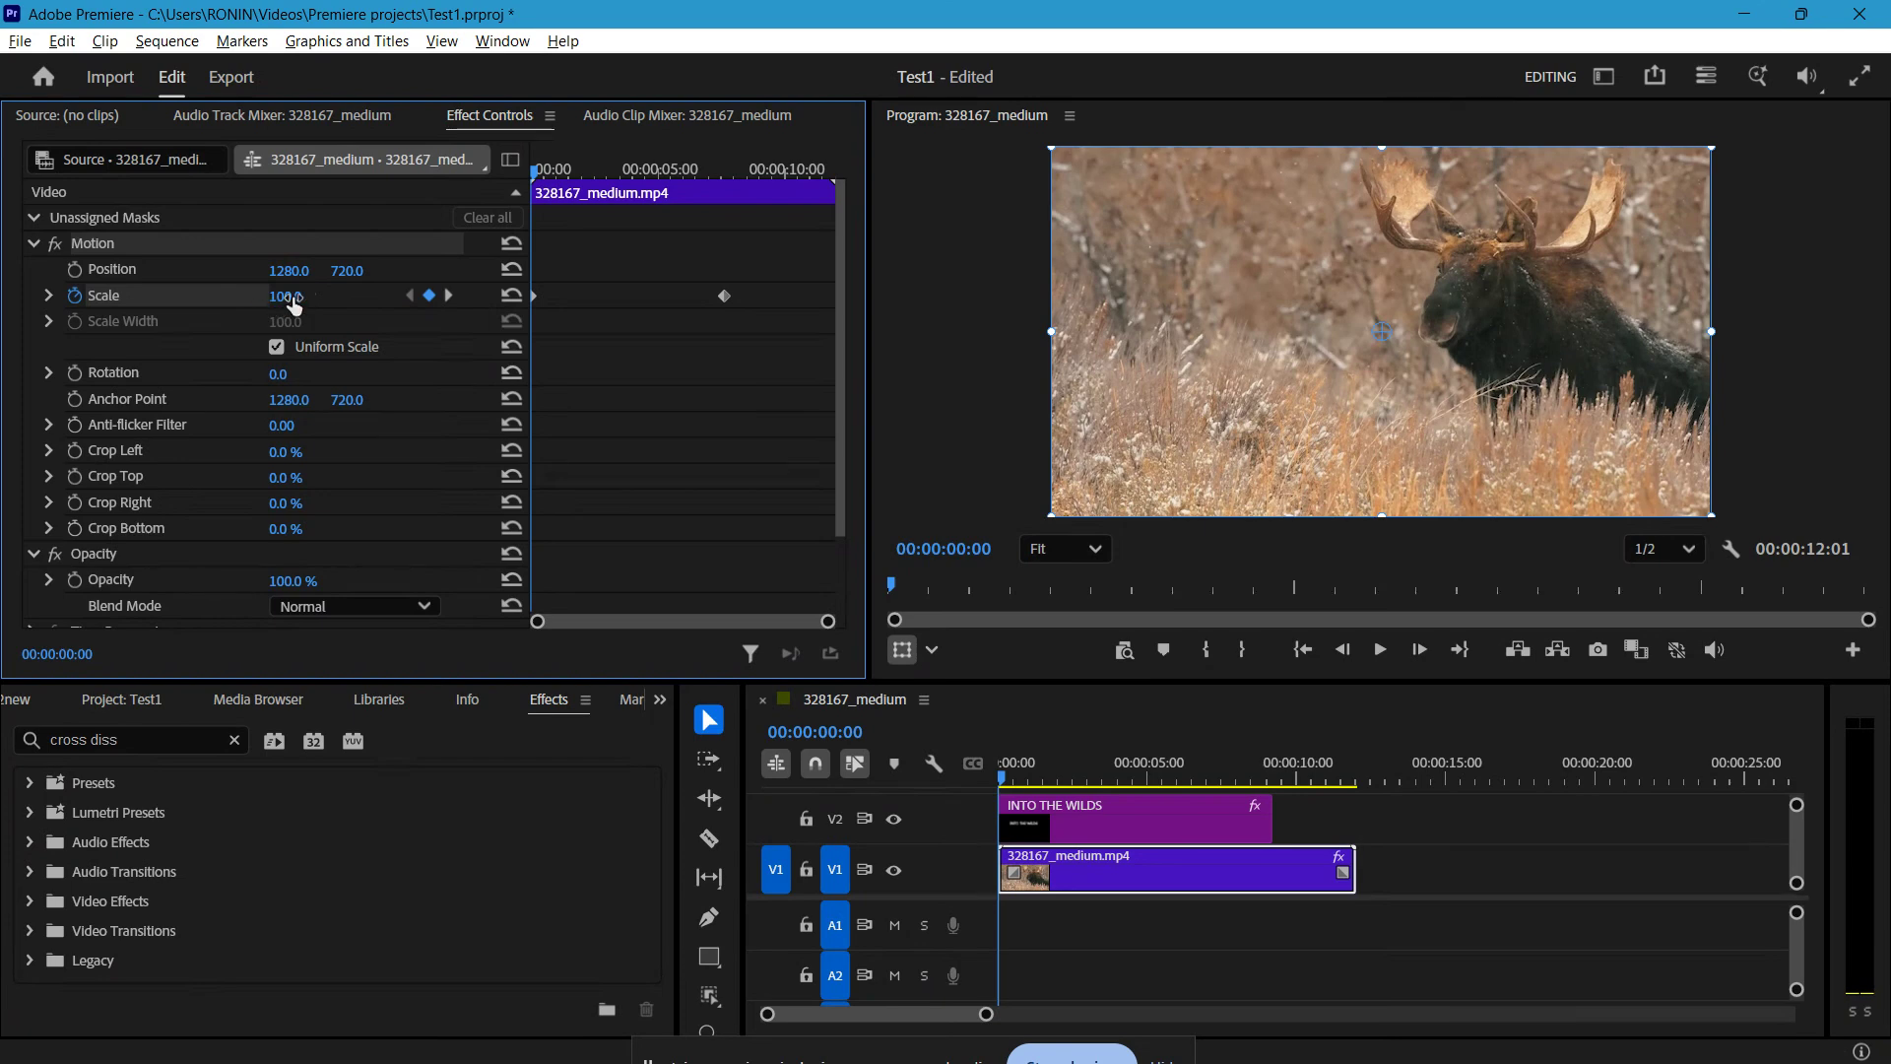
drag(650, 170, 731, 186)
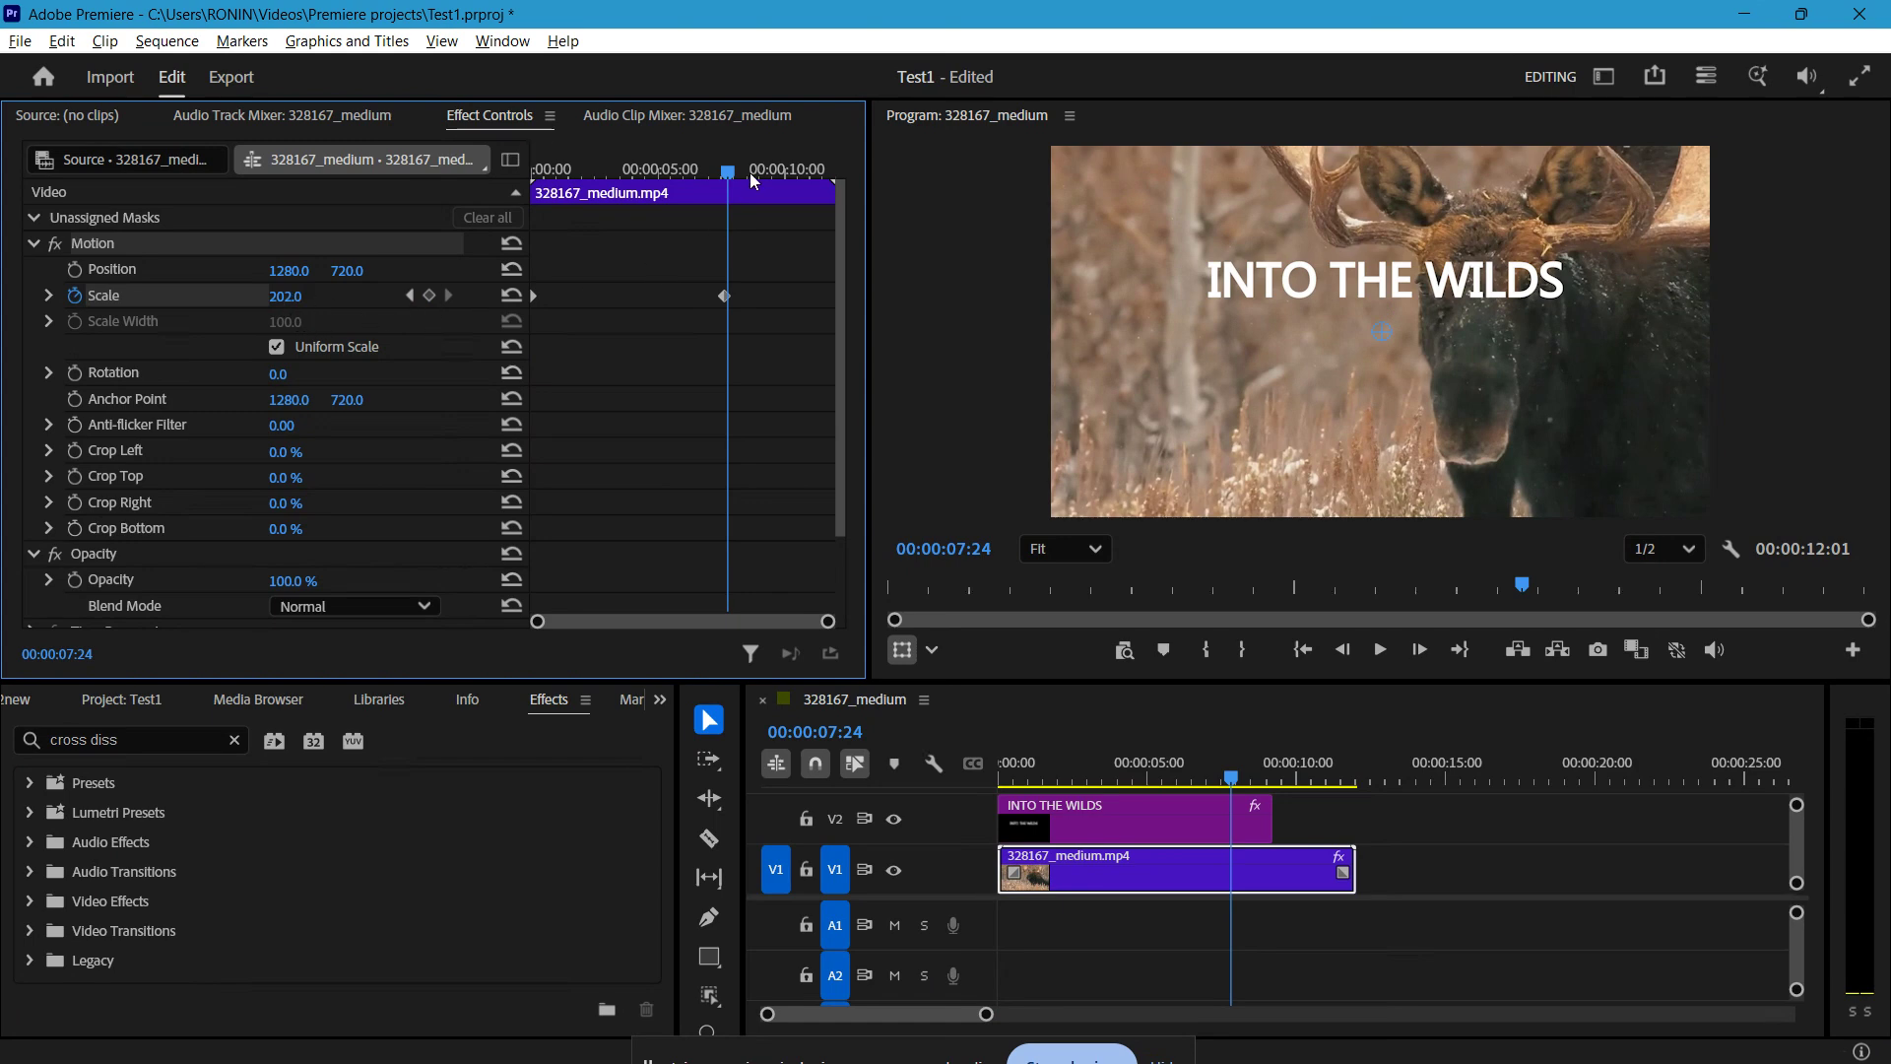
drag(734, 175, 853, 195)
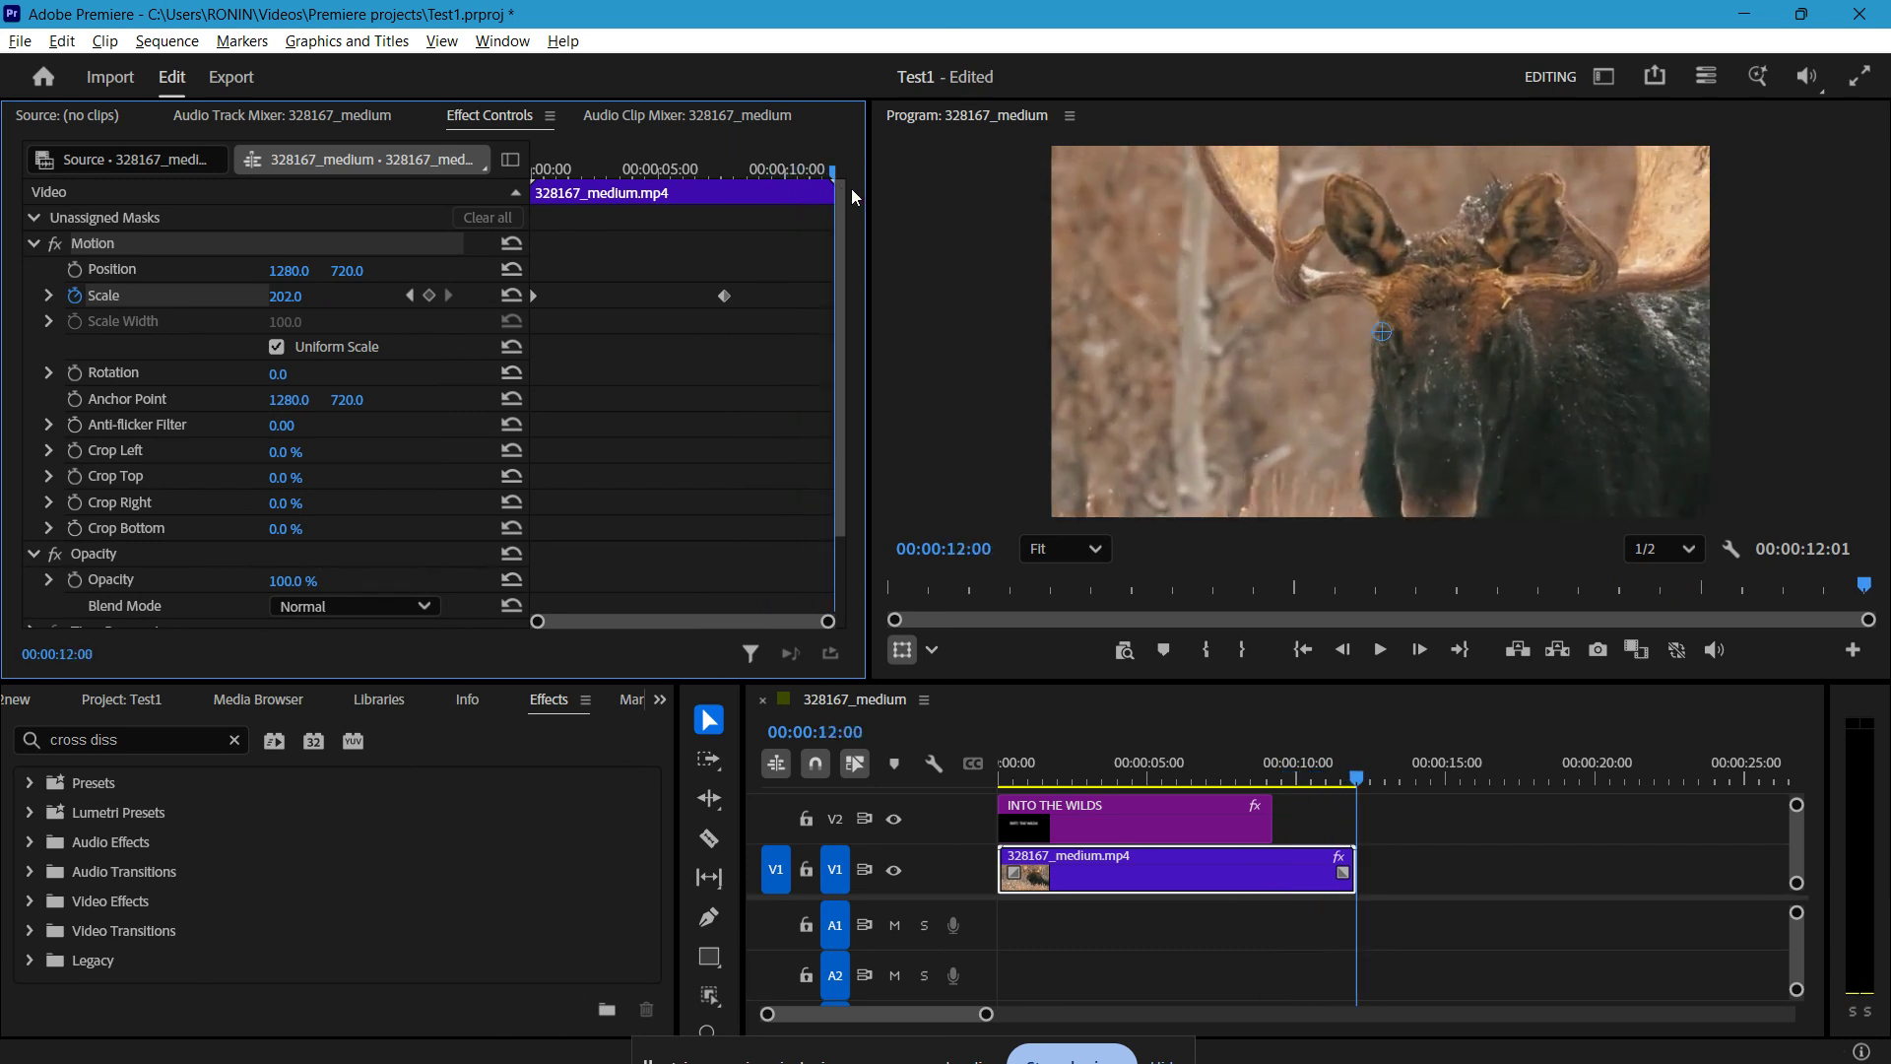
click(283, 302)
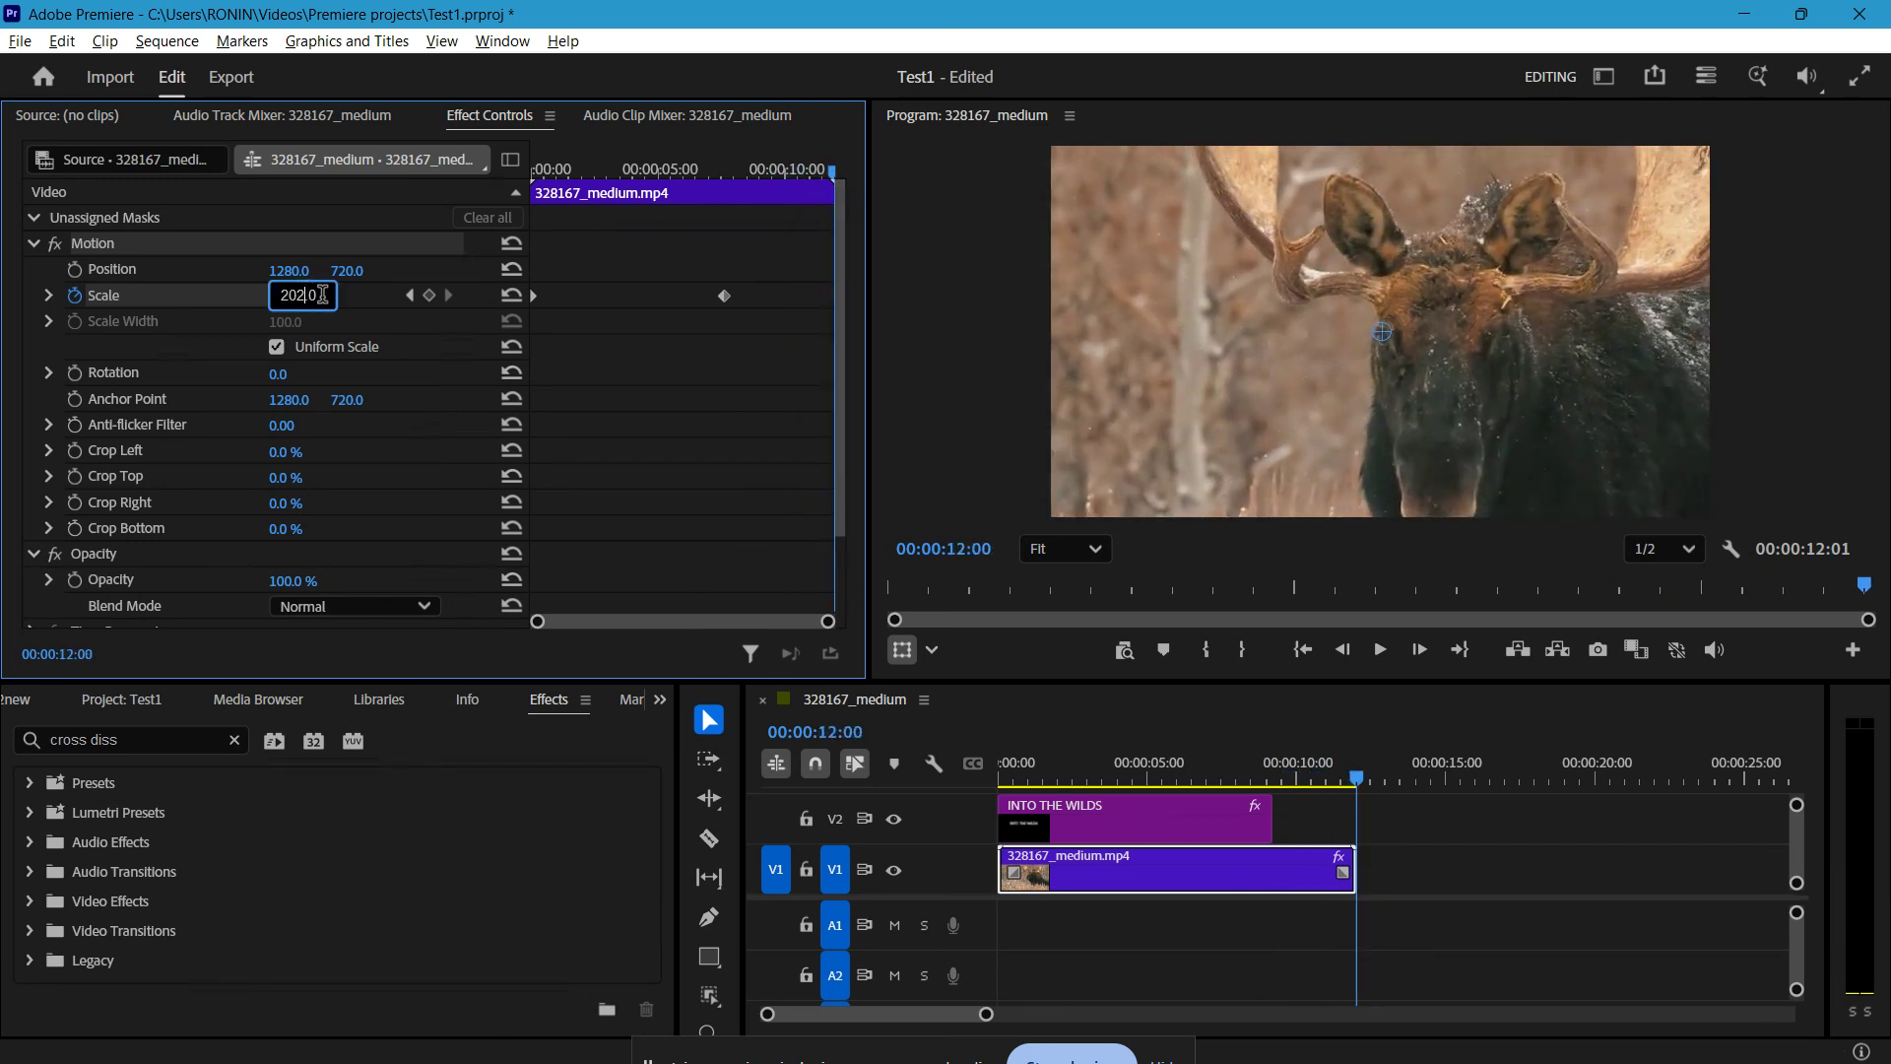
double_click(322, 294)
text(100)
key(Return)
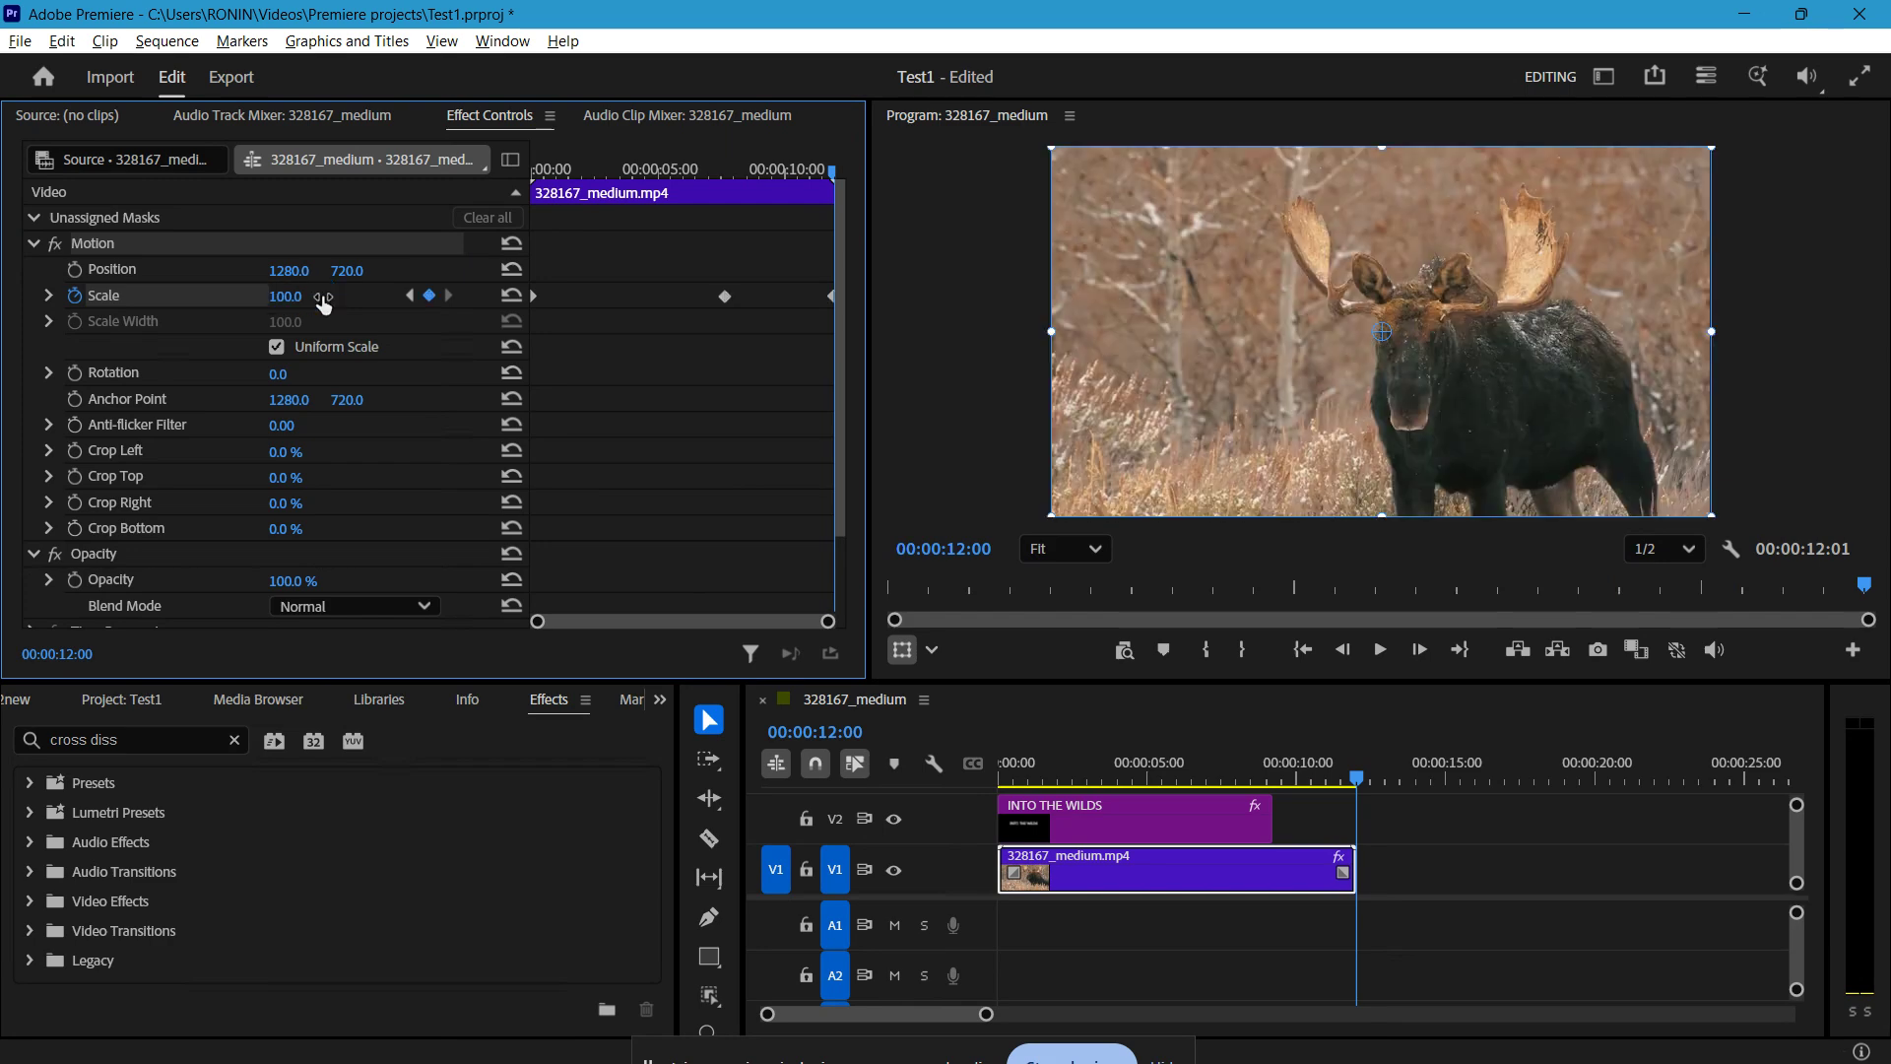
Add an extra Scale keyframe at 00:00:04:07 between the first two keyframes
drag(689, 177, 940, 261)
drag(724, 179, 533, 173)
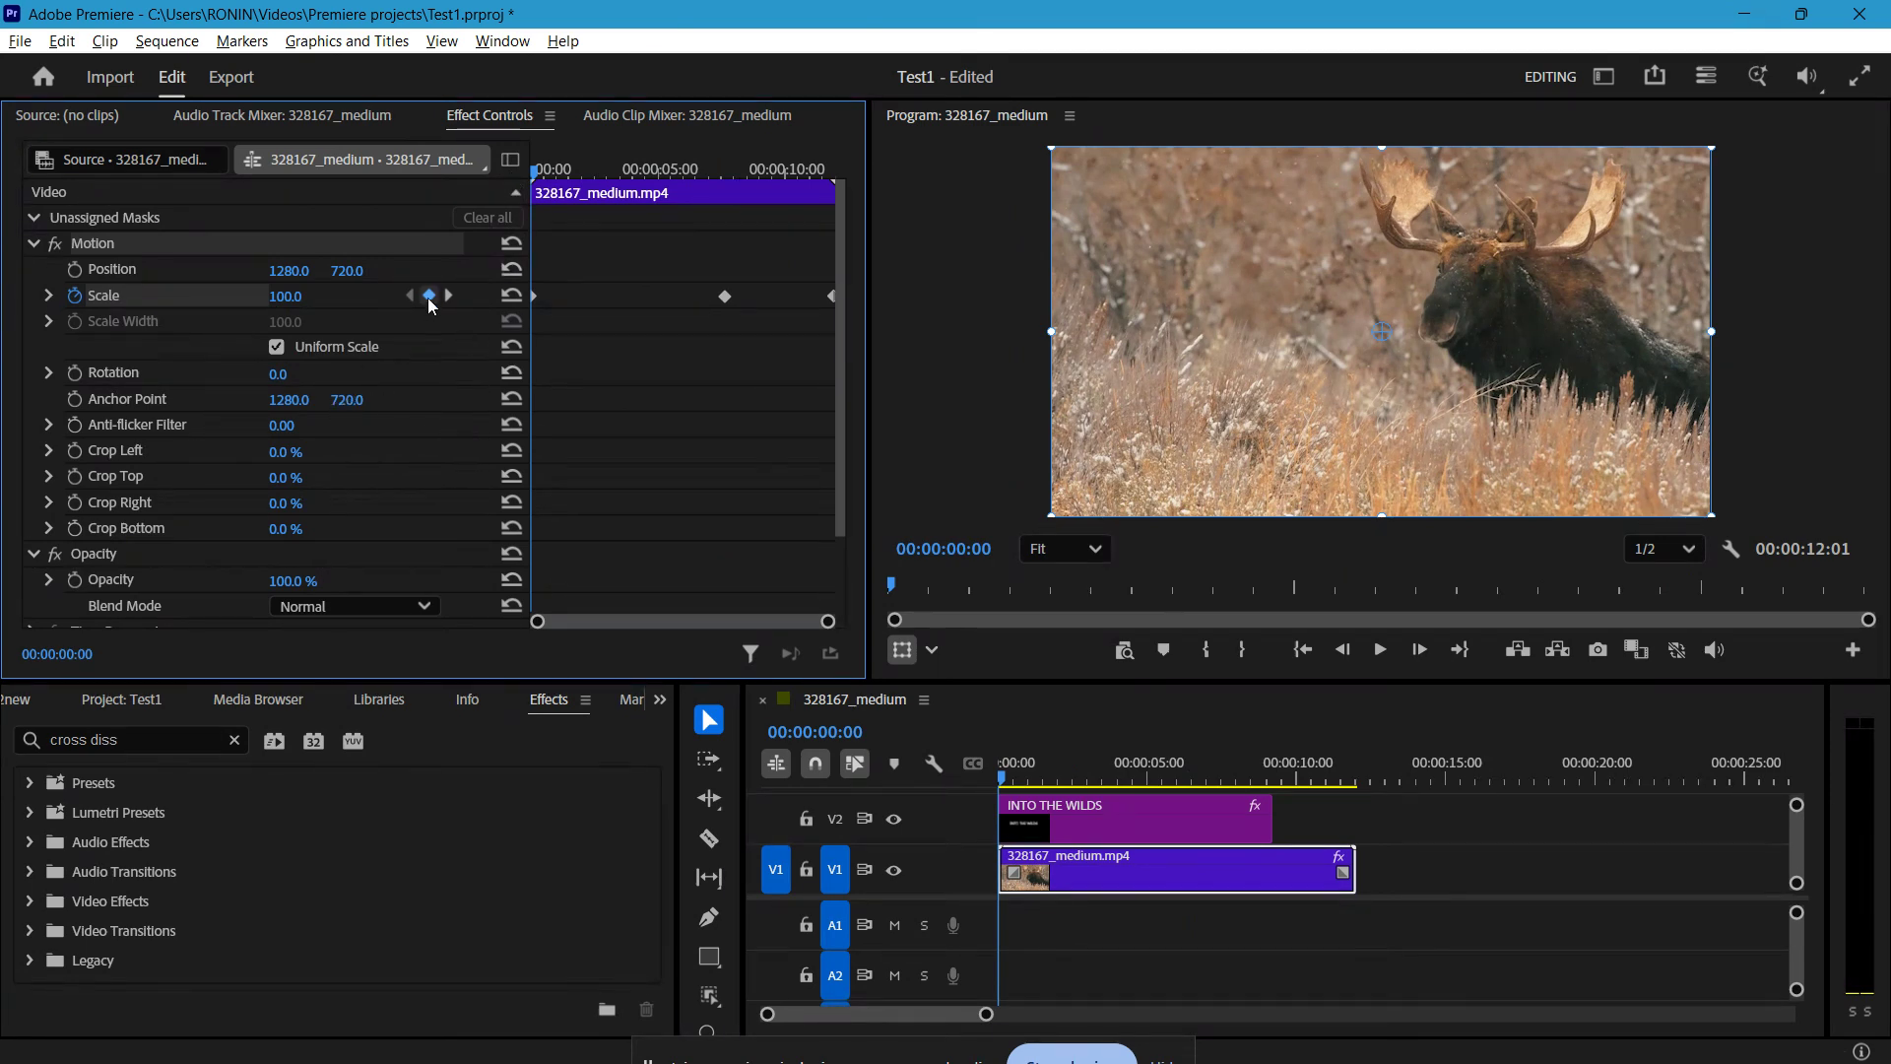
click(638, 170)
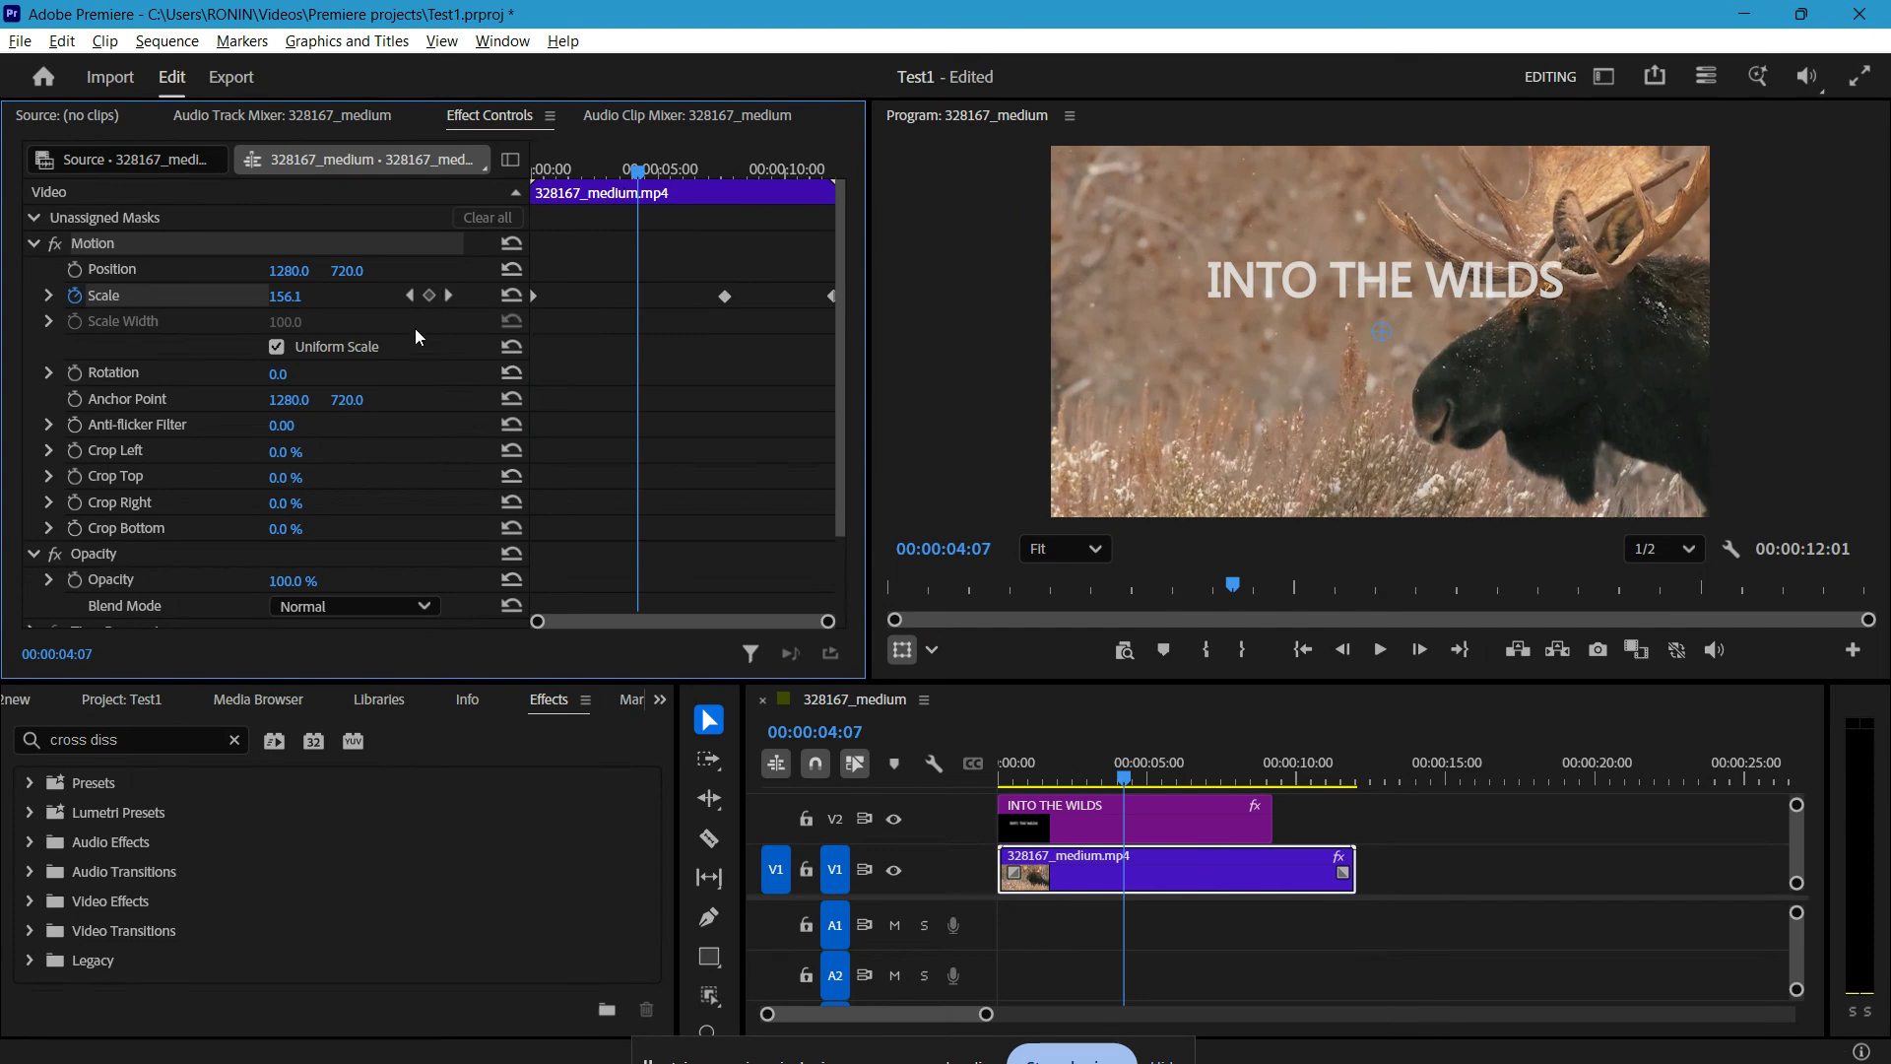
scroll(191, 492, down, 3)
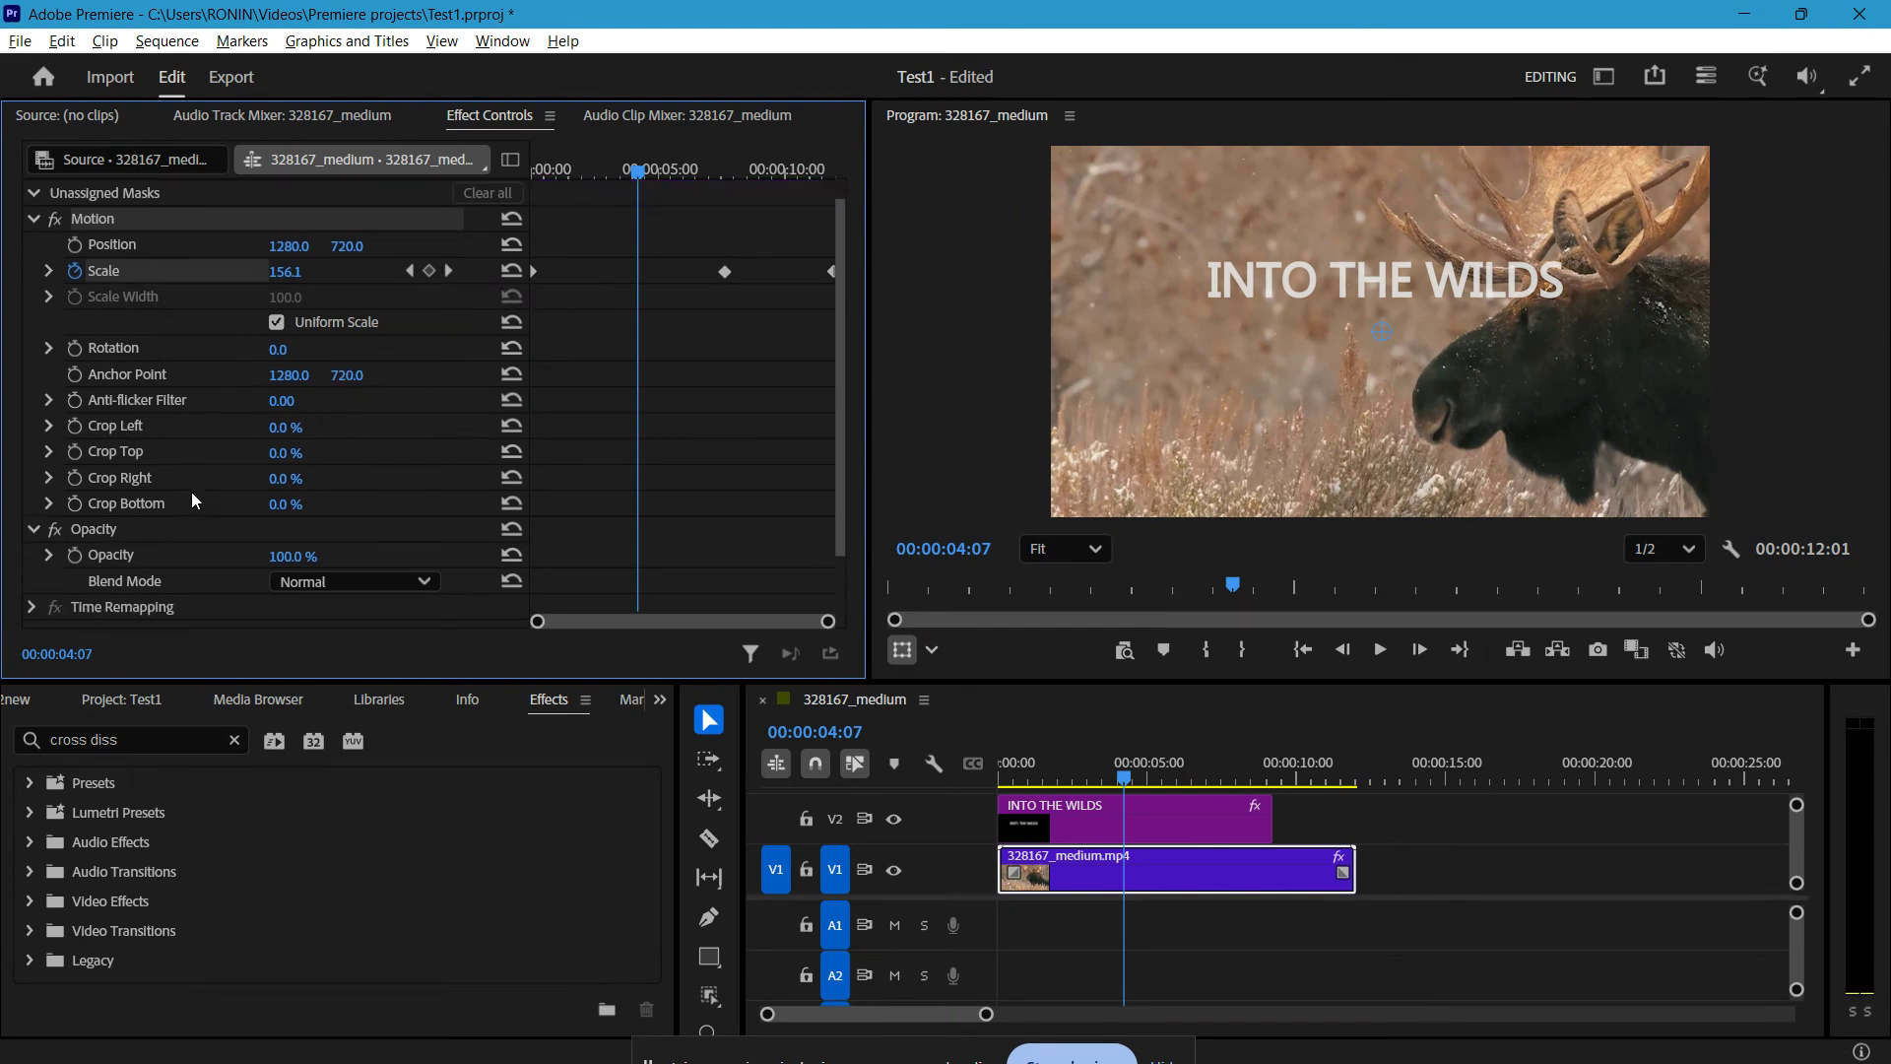
scroll(191, 492, up, 3)
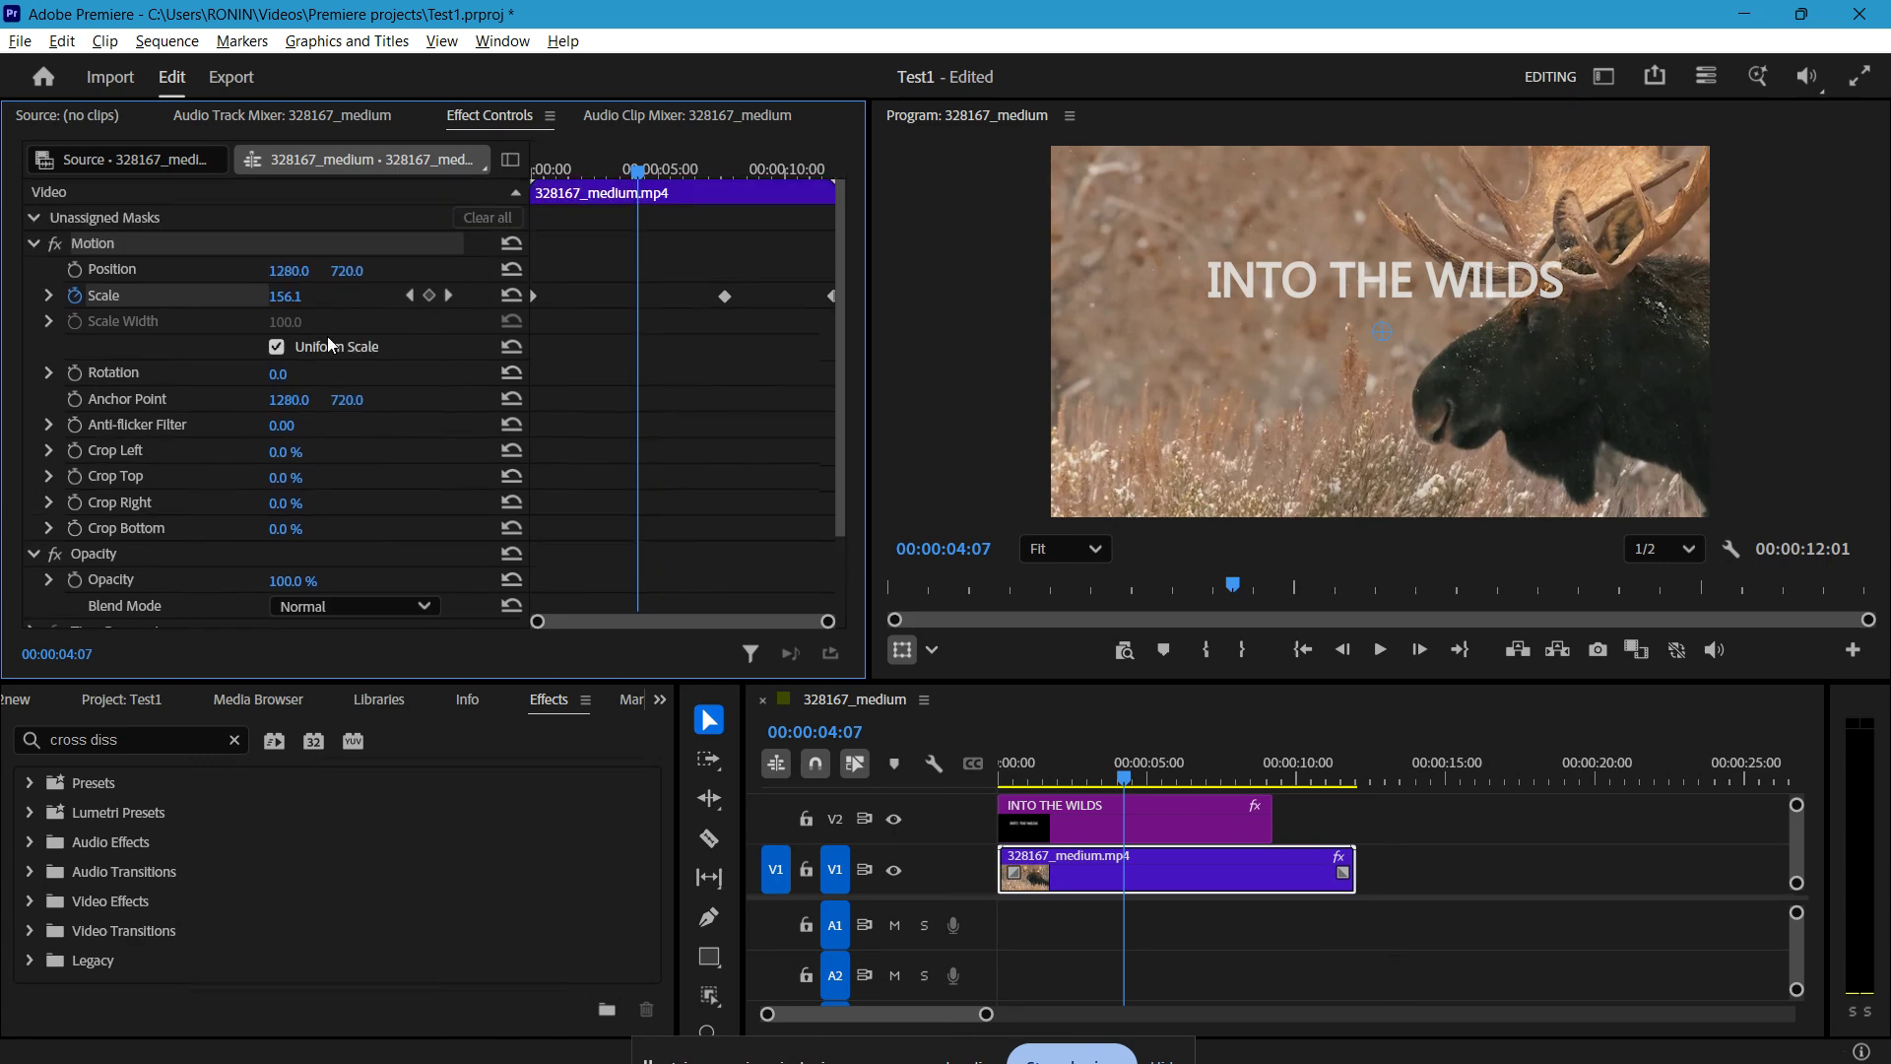
click(432, 298)
drag(638, 175, 589, 224)
Shift the extra Scale keyframe slightly earlier and delete it
click(637, 296)
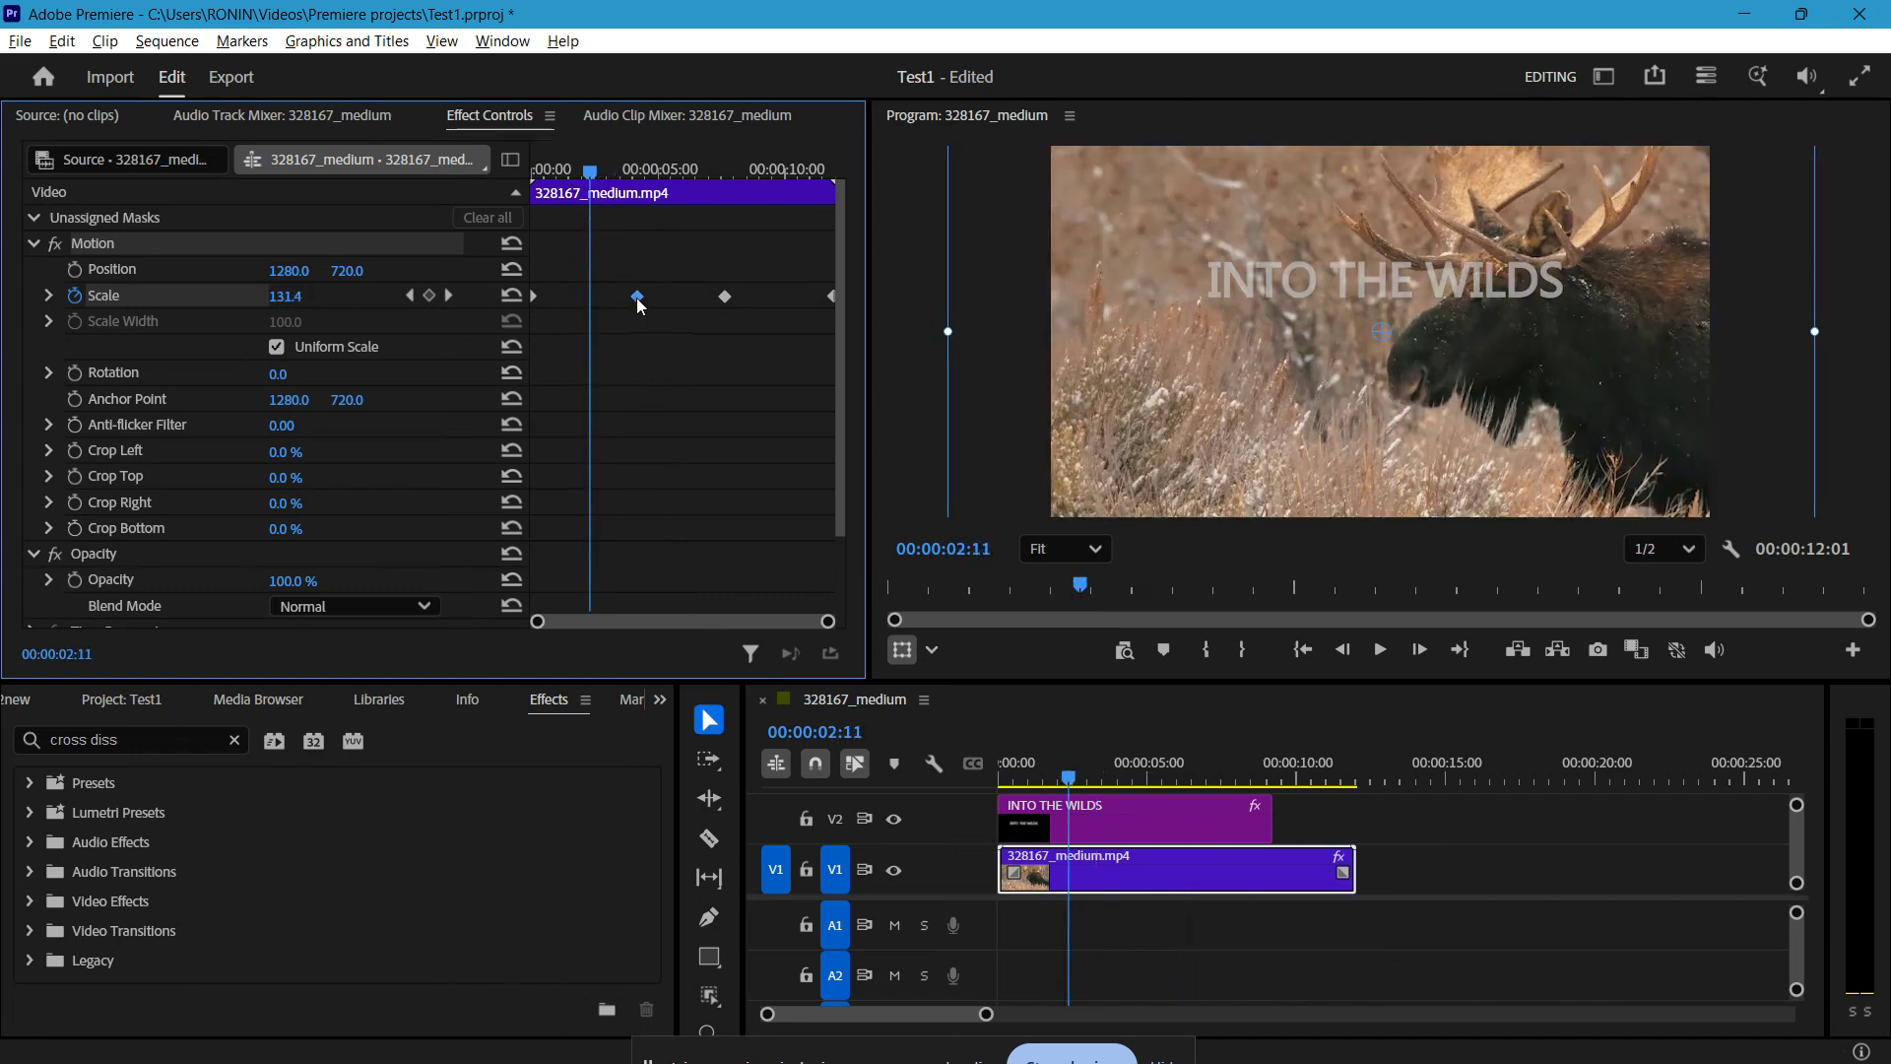
right_click(638, 301)
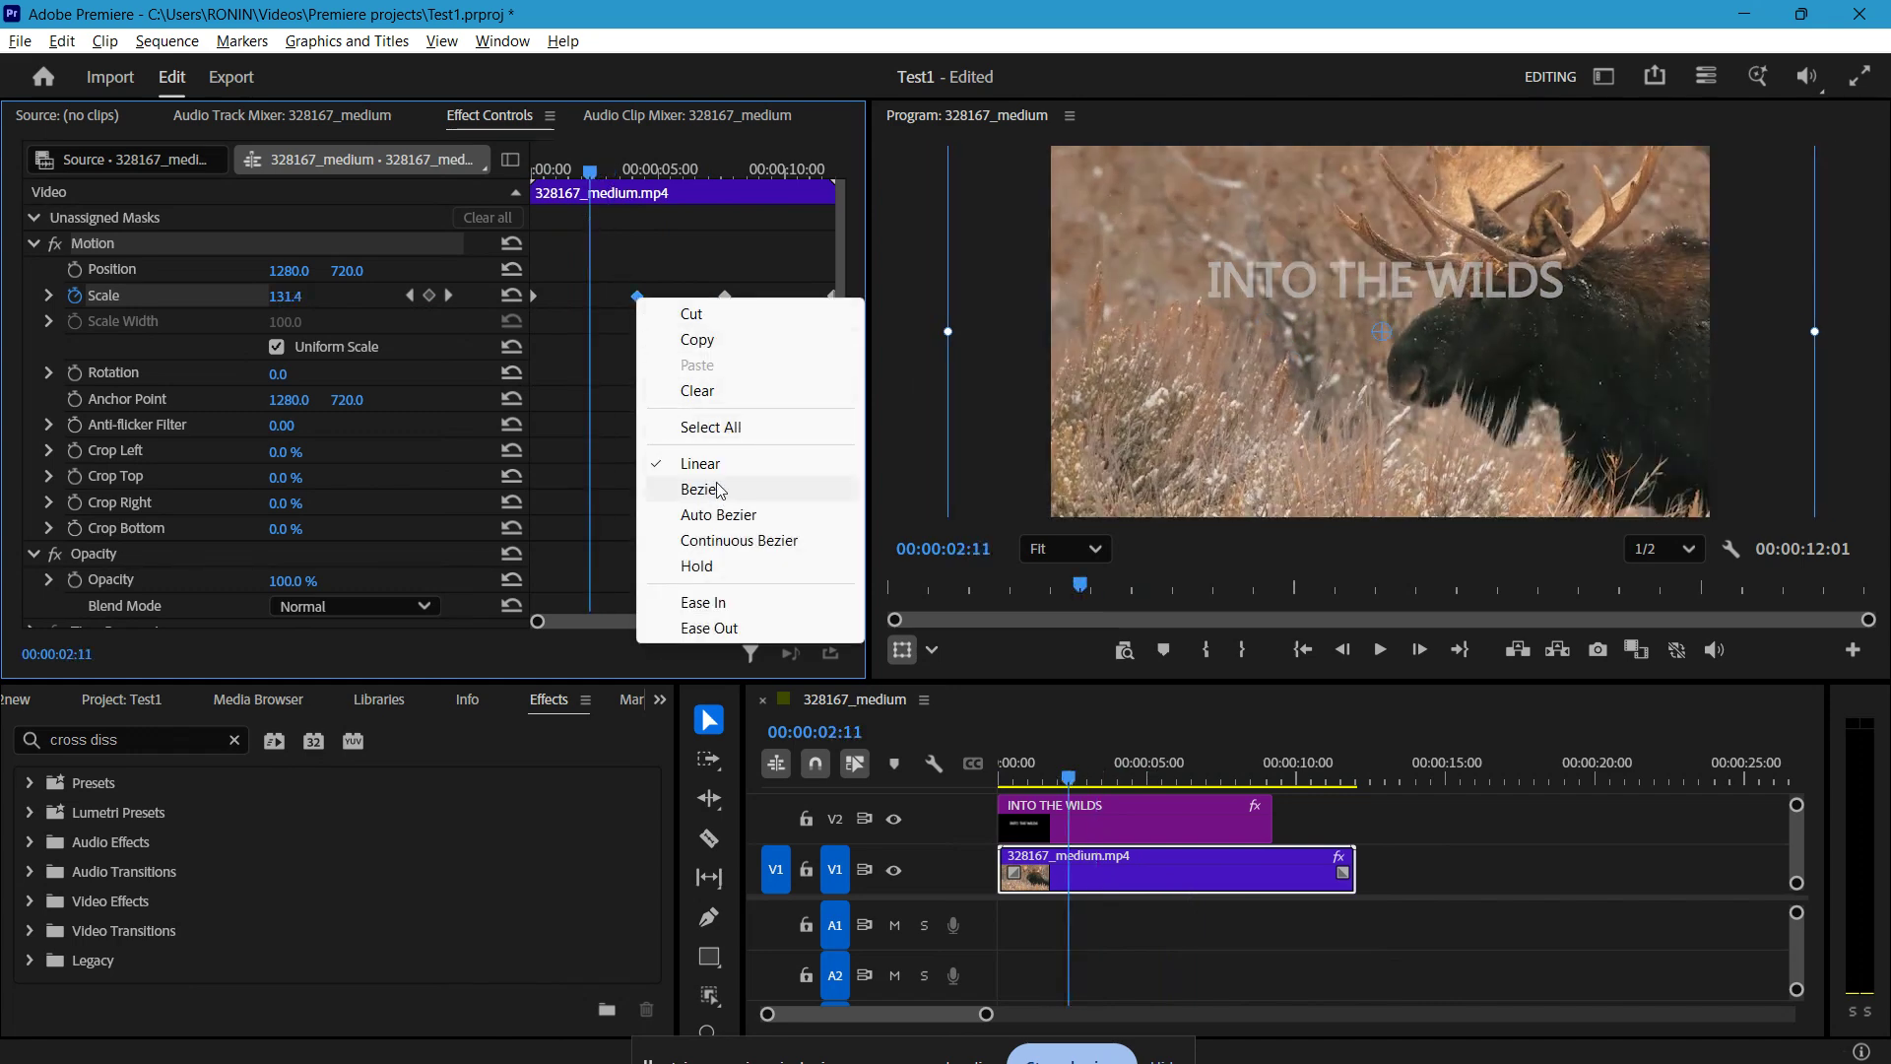
click(671, 266)
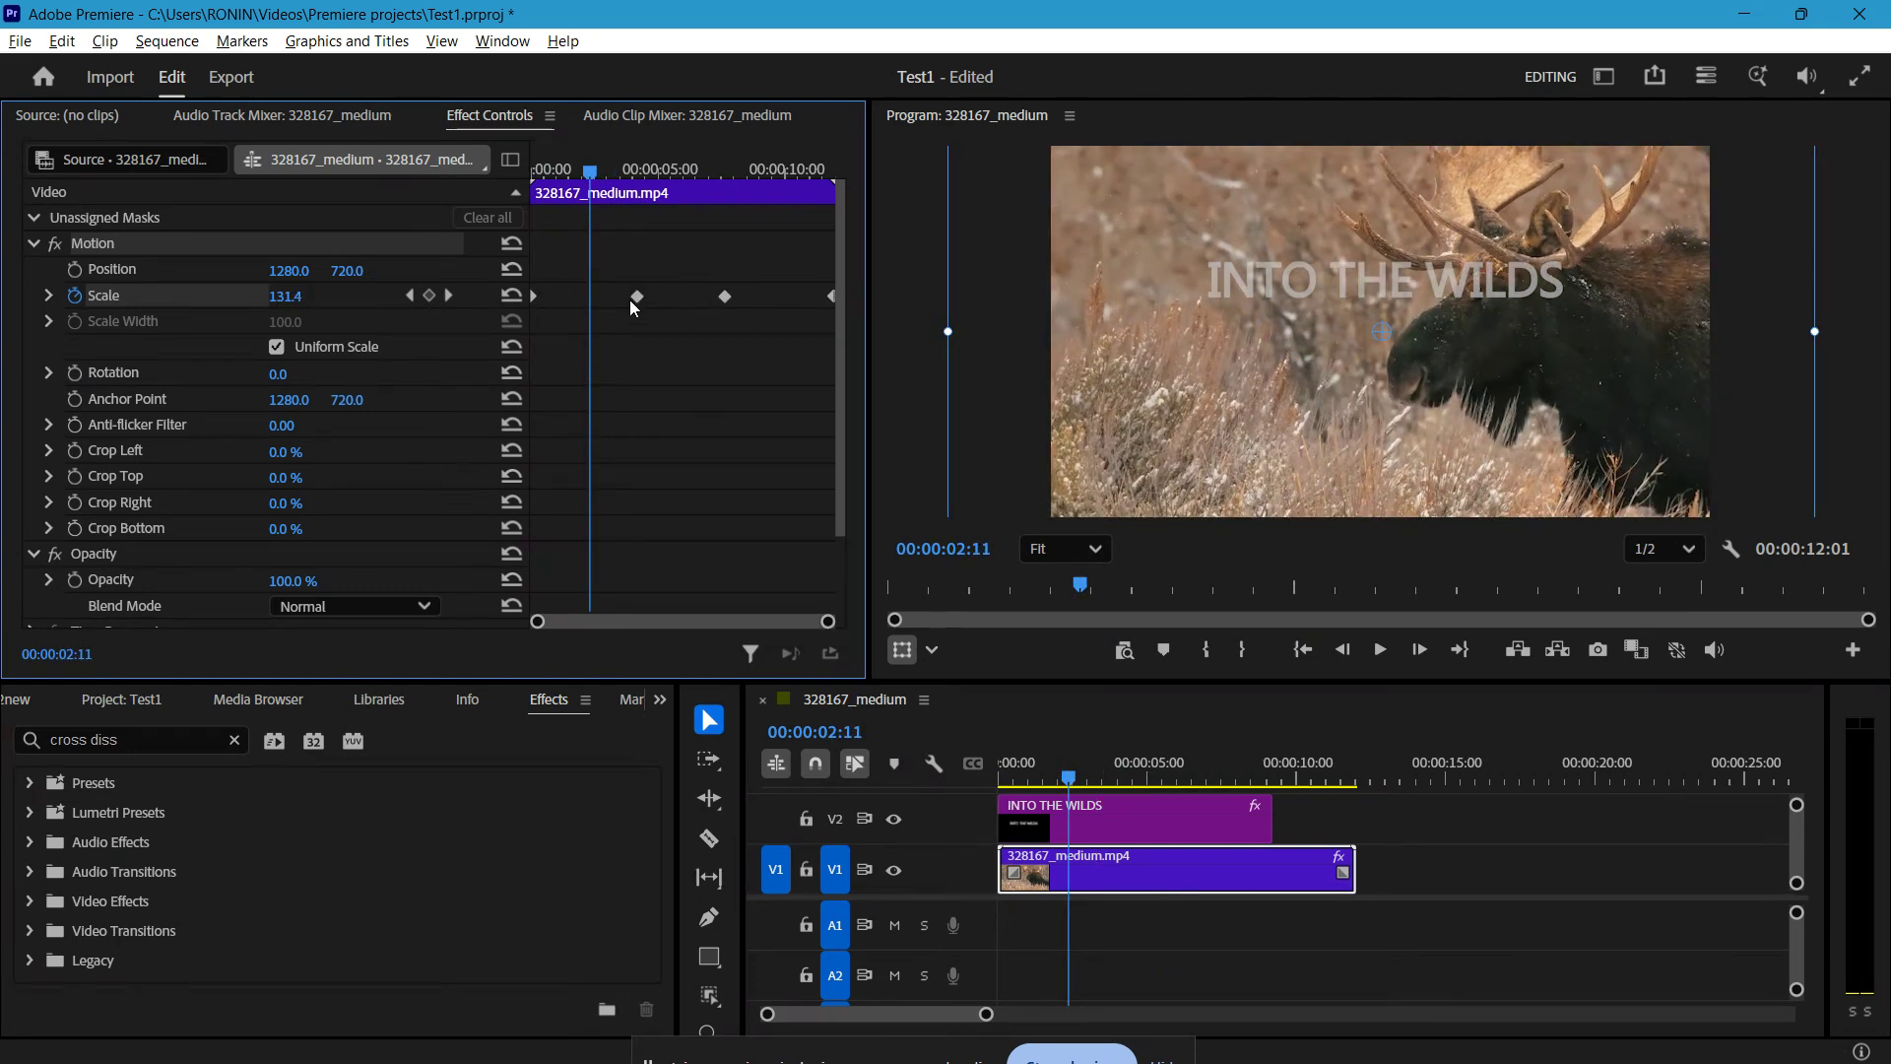
mouse_move(638, 296)
mouse_down()
mouse_move(607, 298)
mouse_move(711, 329)
mouse_move(620, 321)
mouse_move(752, 327)
mouse_move(575, 316)
mouse_move(696, 327)
mouse_move(629, 315)
mouse_up()
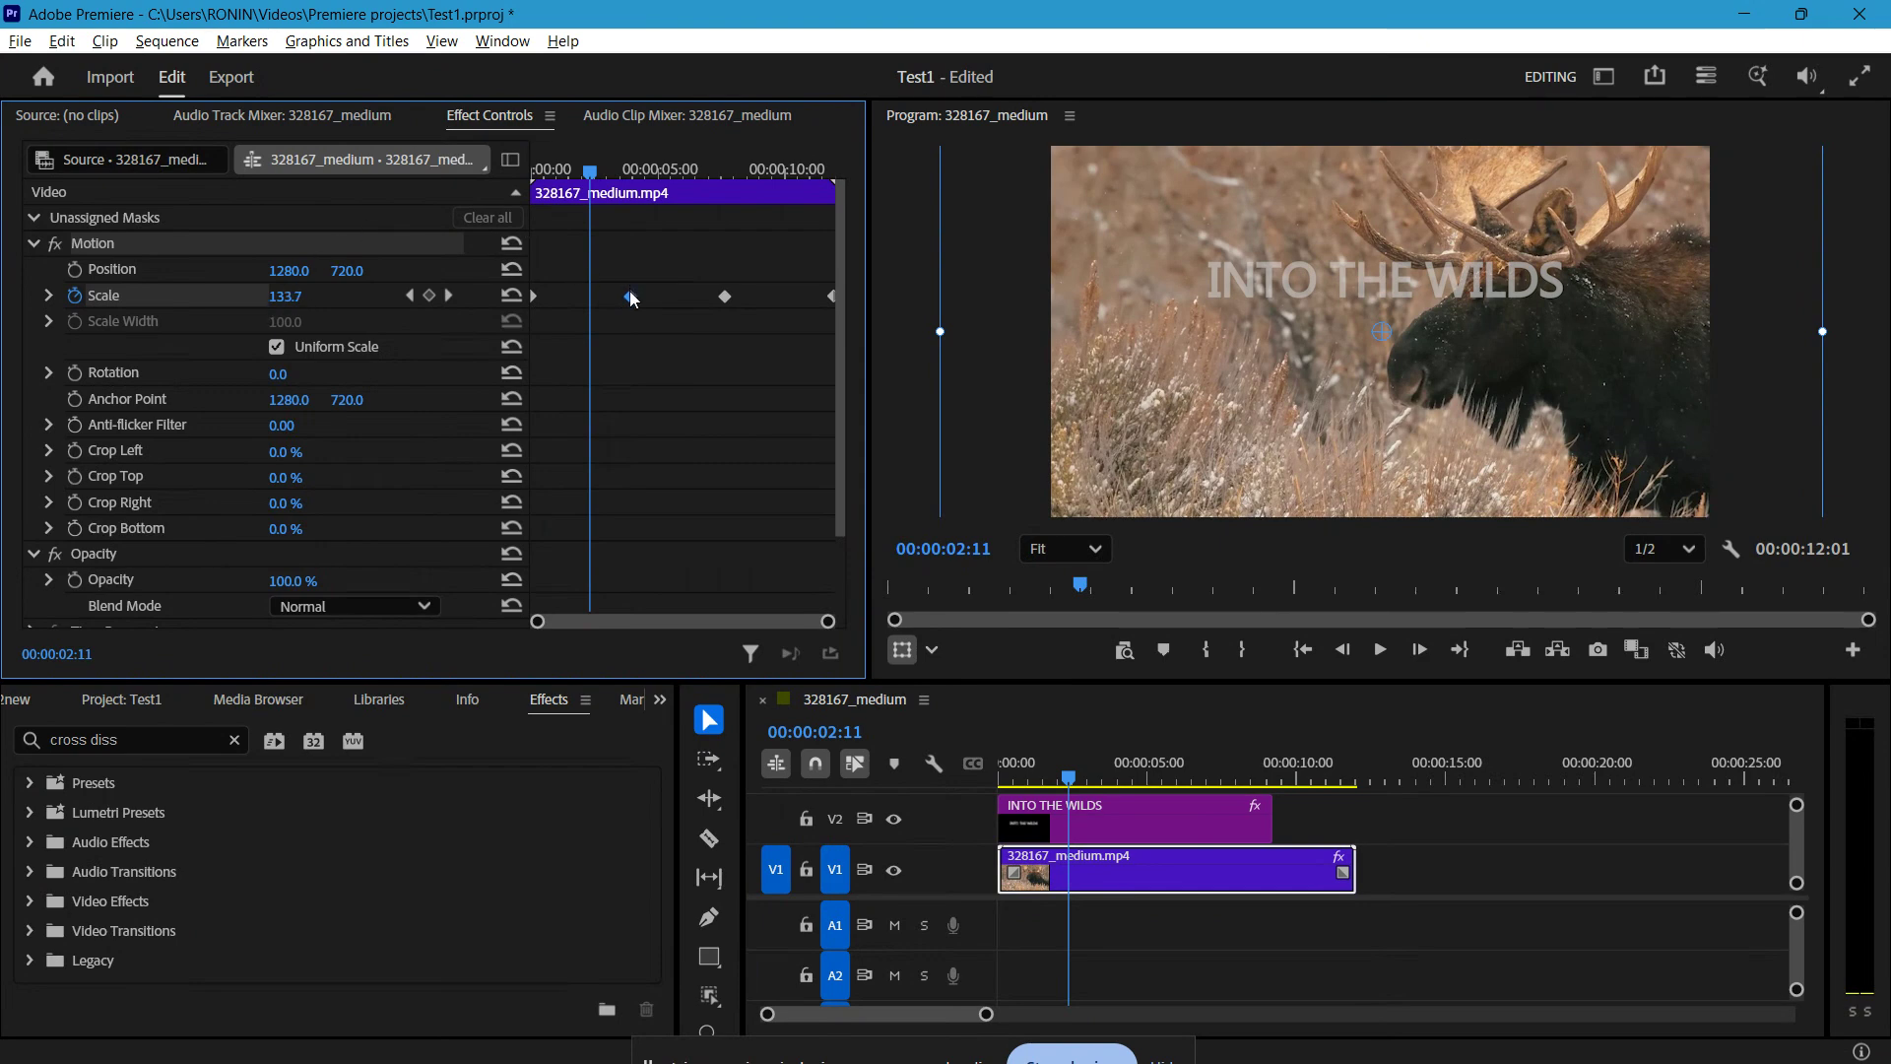
key(Delete)
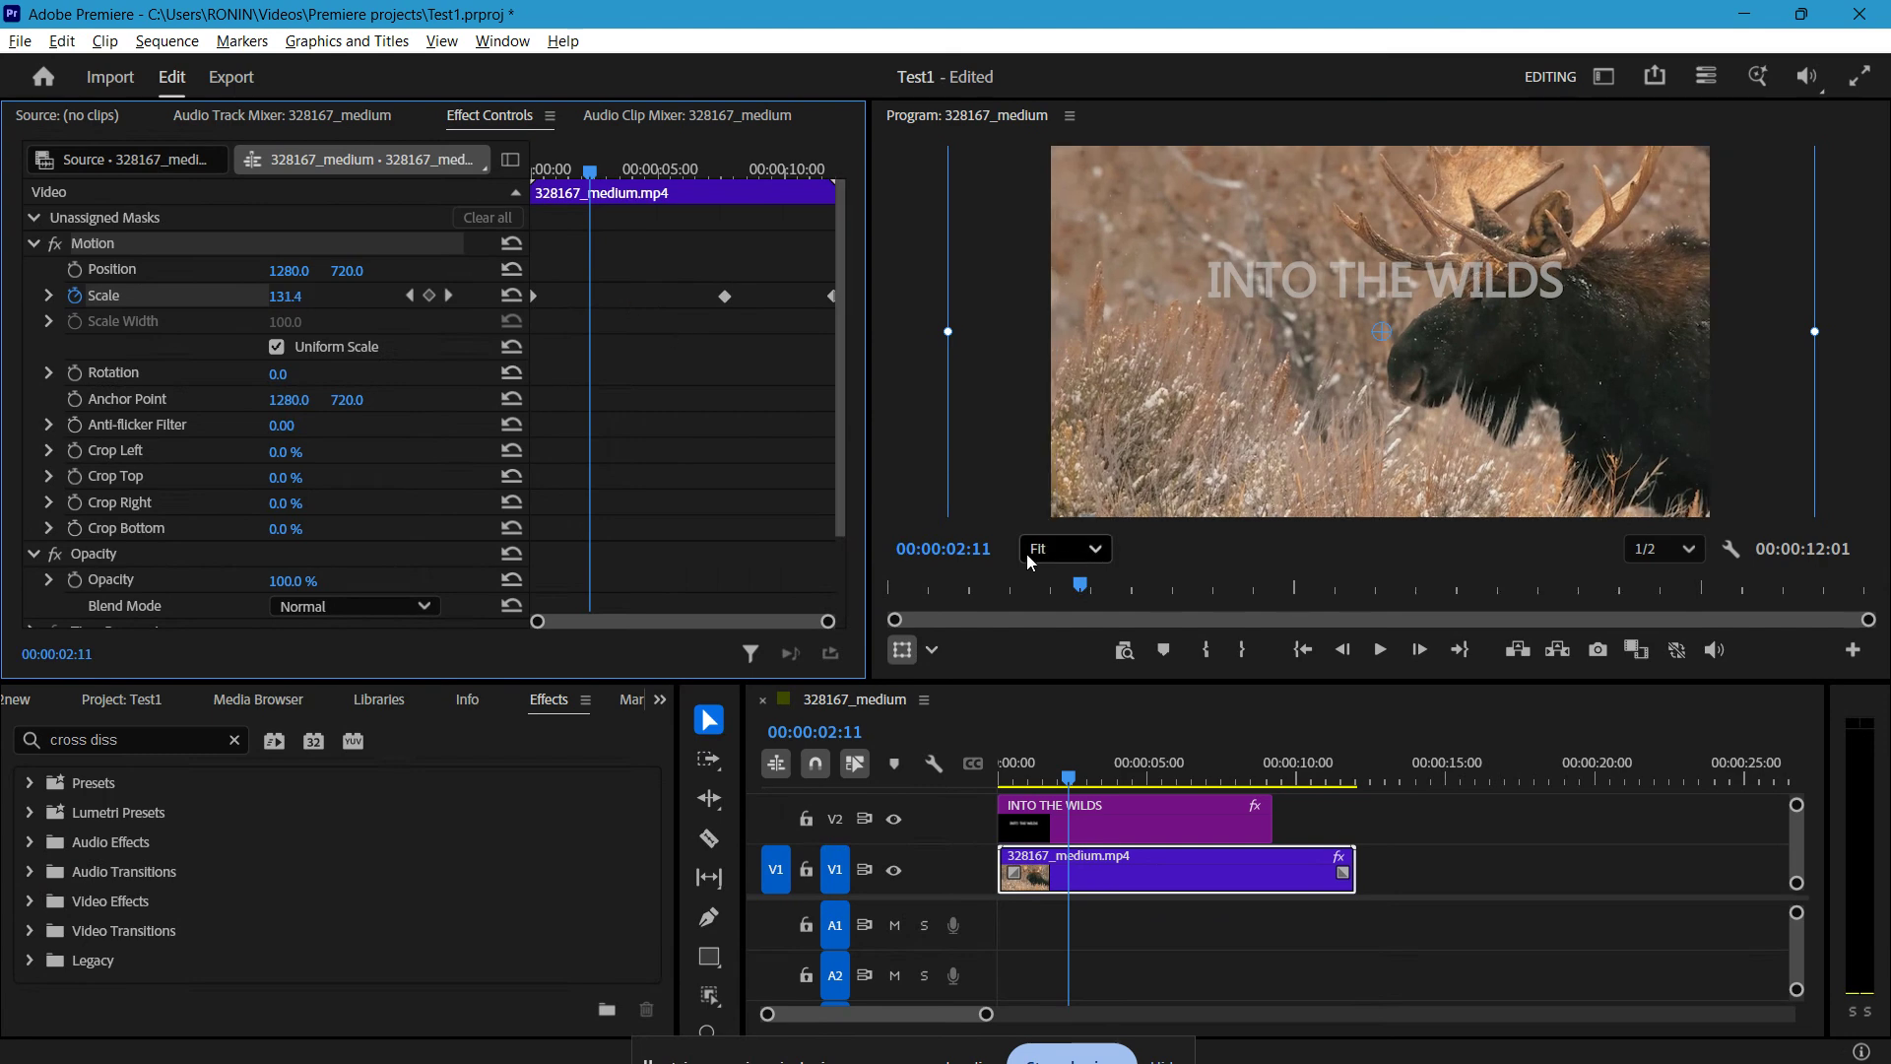
Play the sequence from its start and scrub through the clip to review the Scale animation
drag(1024, 588, 894, 586)
key(space)
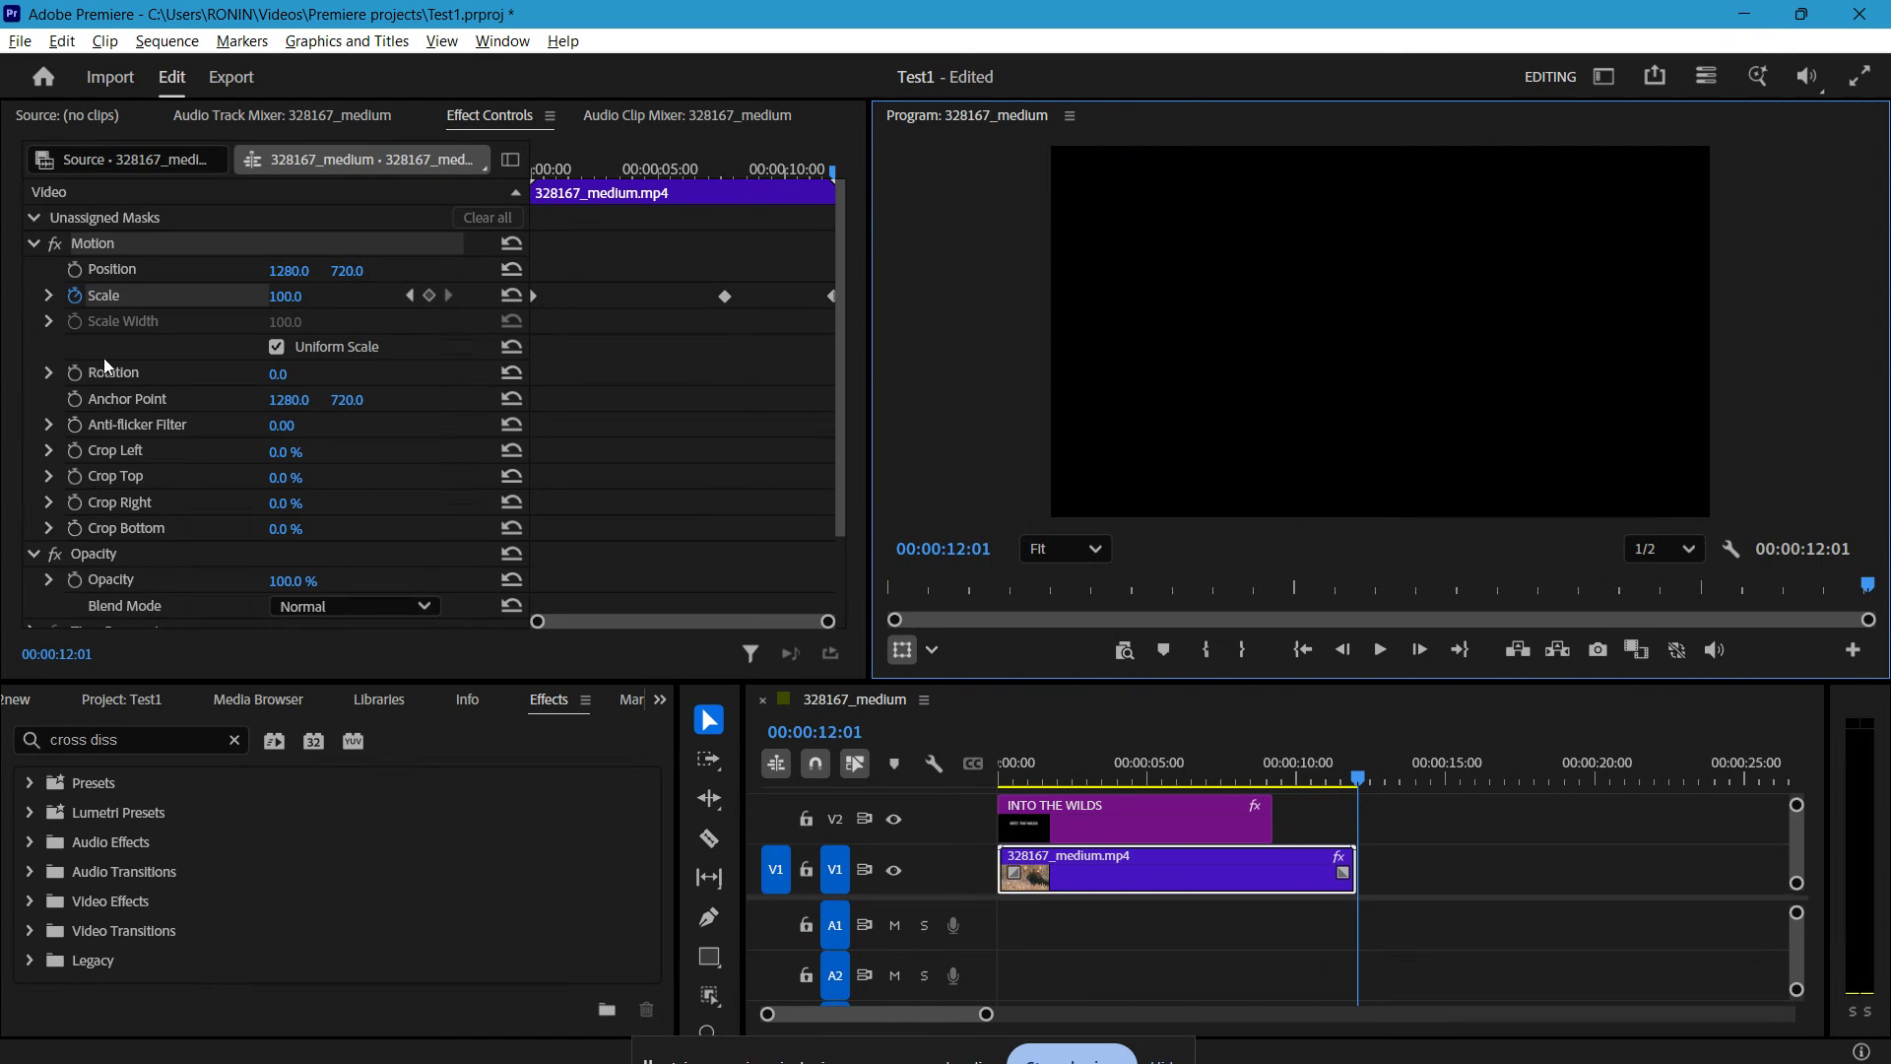
drag(574, 172, 735, 192)
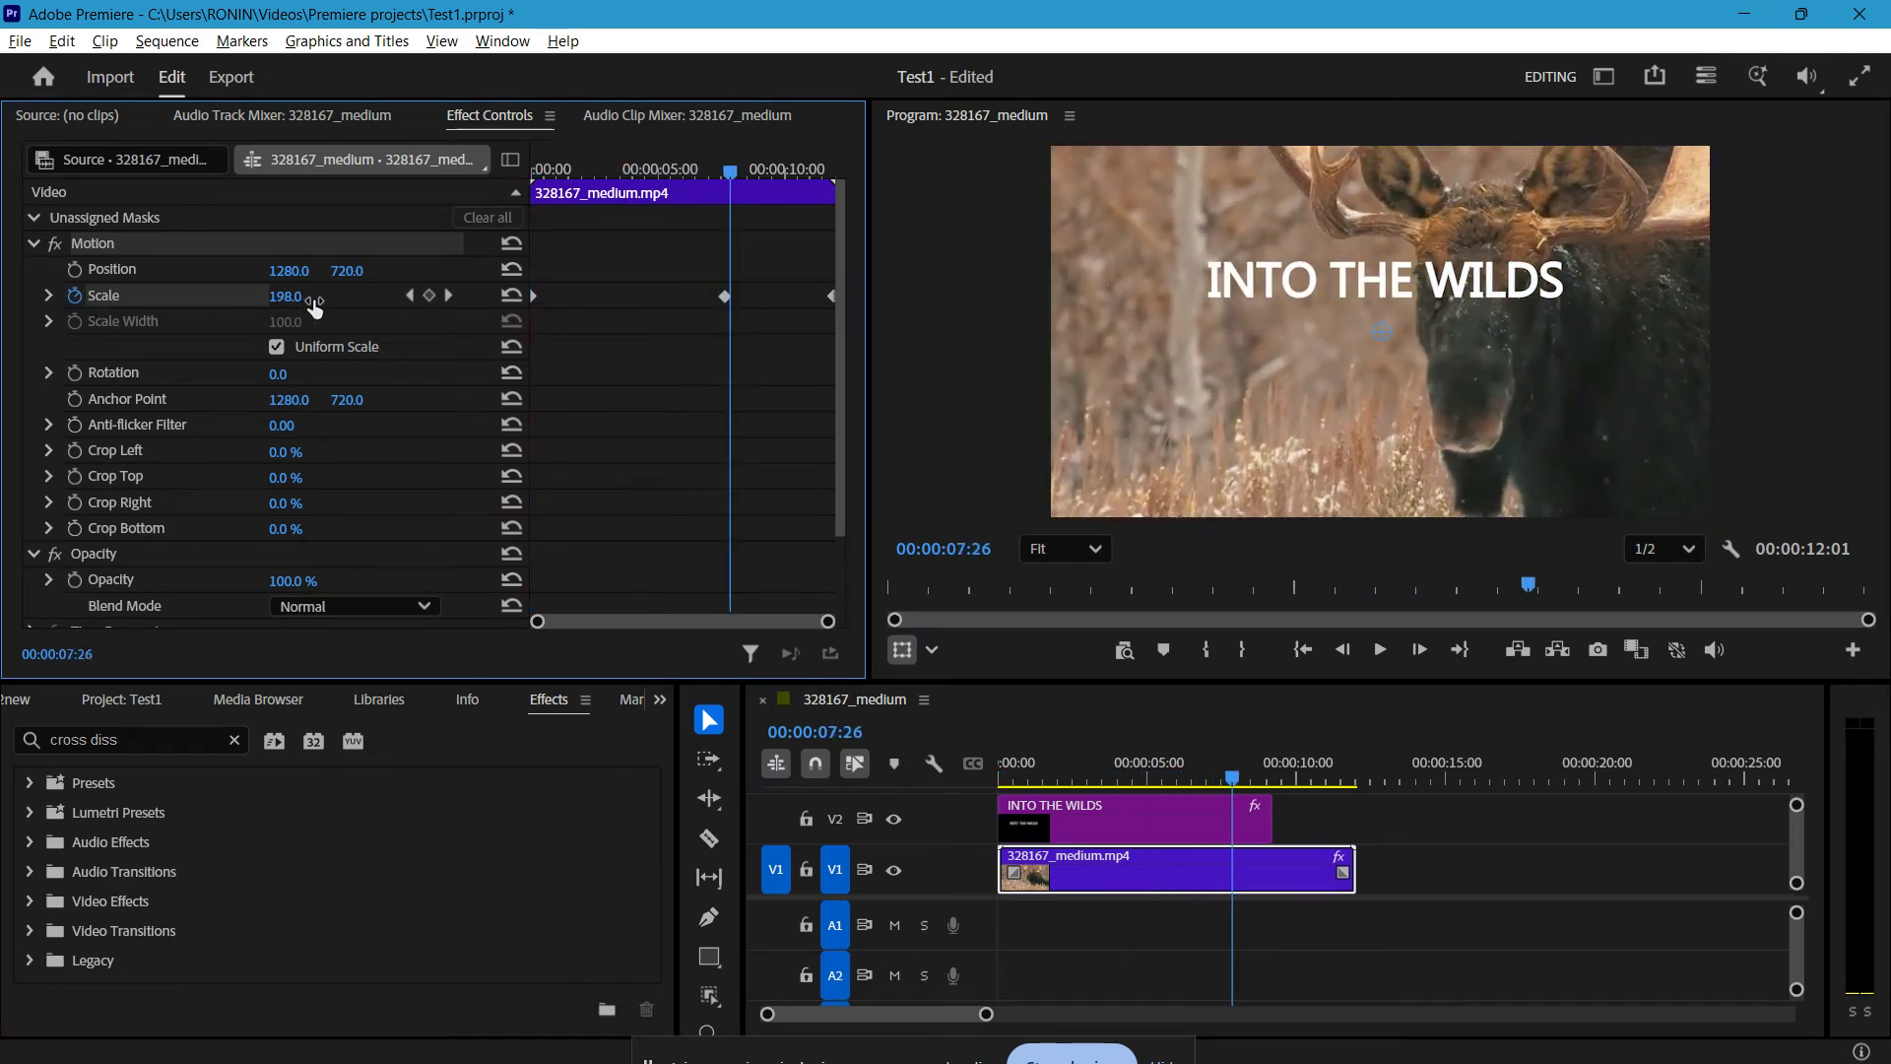
drag(739, 165, 612, 171)
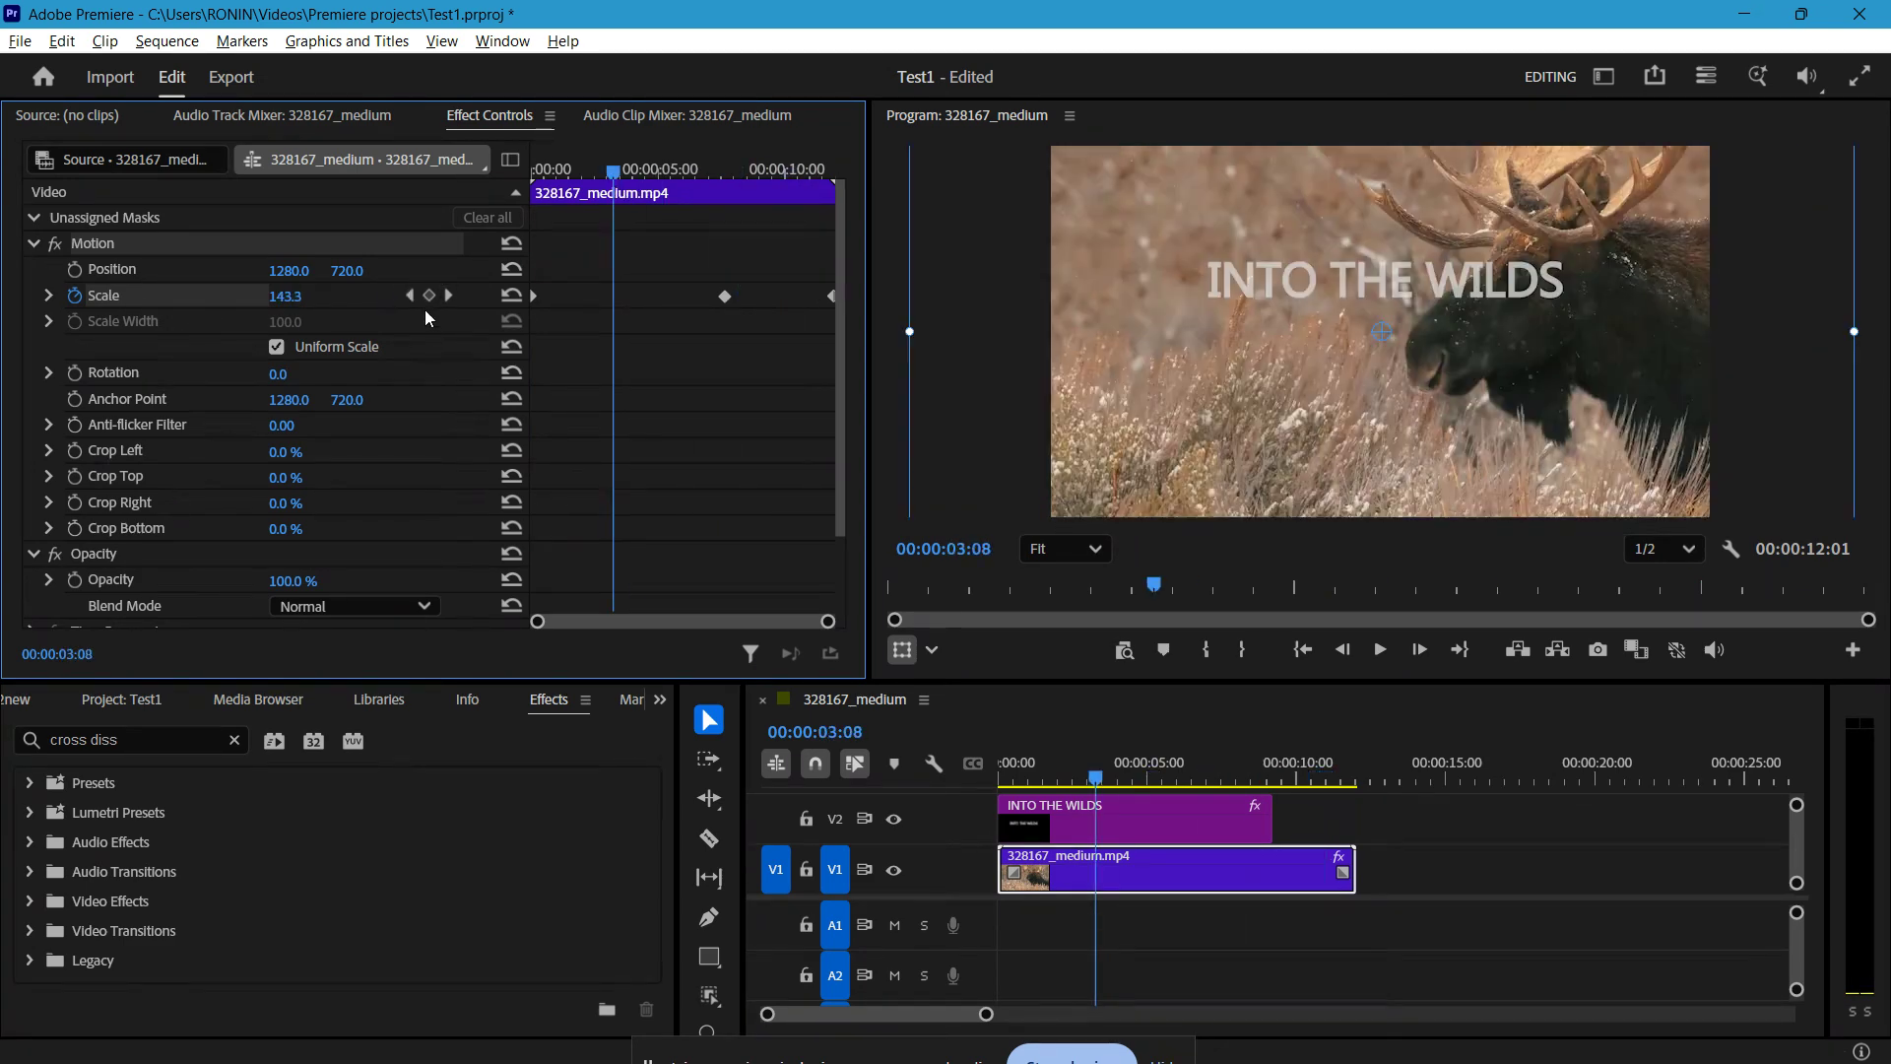